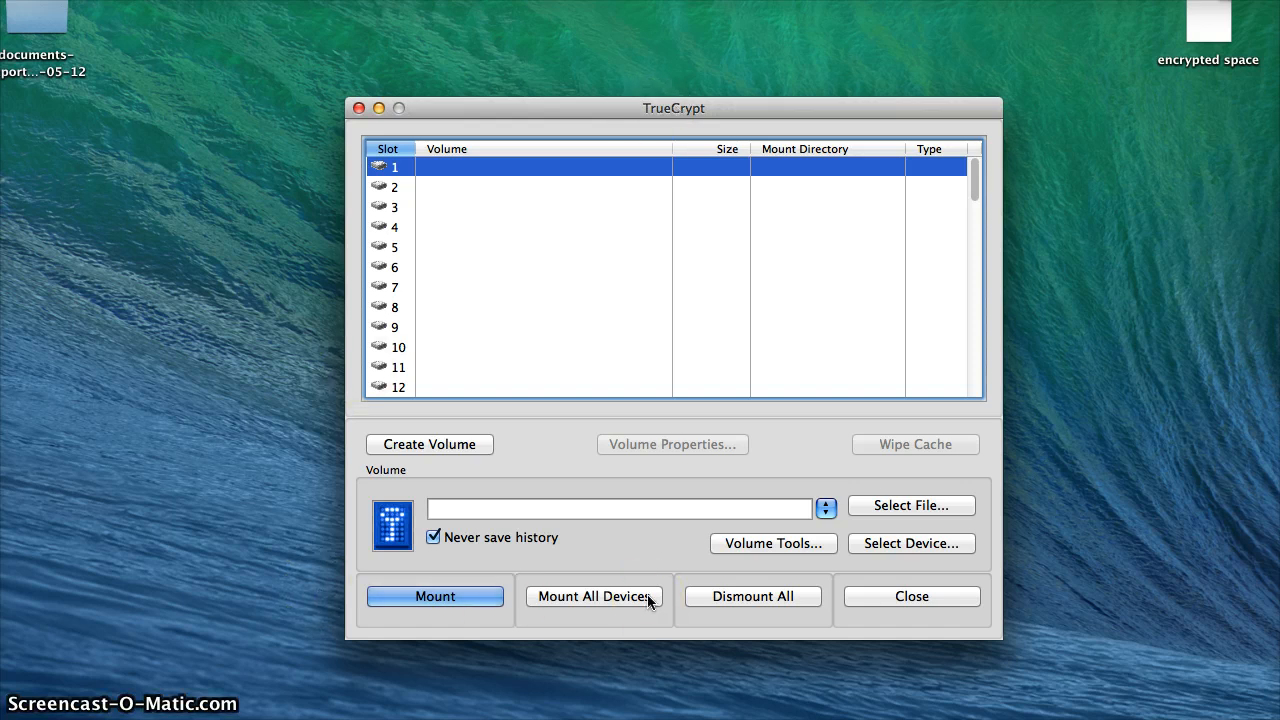
- Start creating a new volume as an encrypted file container of the standard TrueCrypt volume type
left_click(737, 596)
left_click(862, 551)
left_click(450, 447)
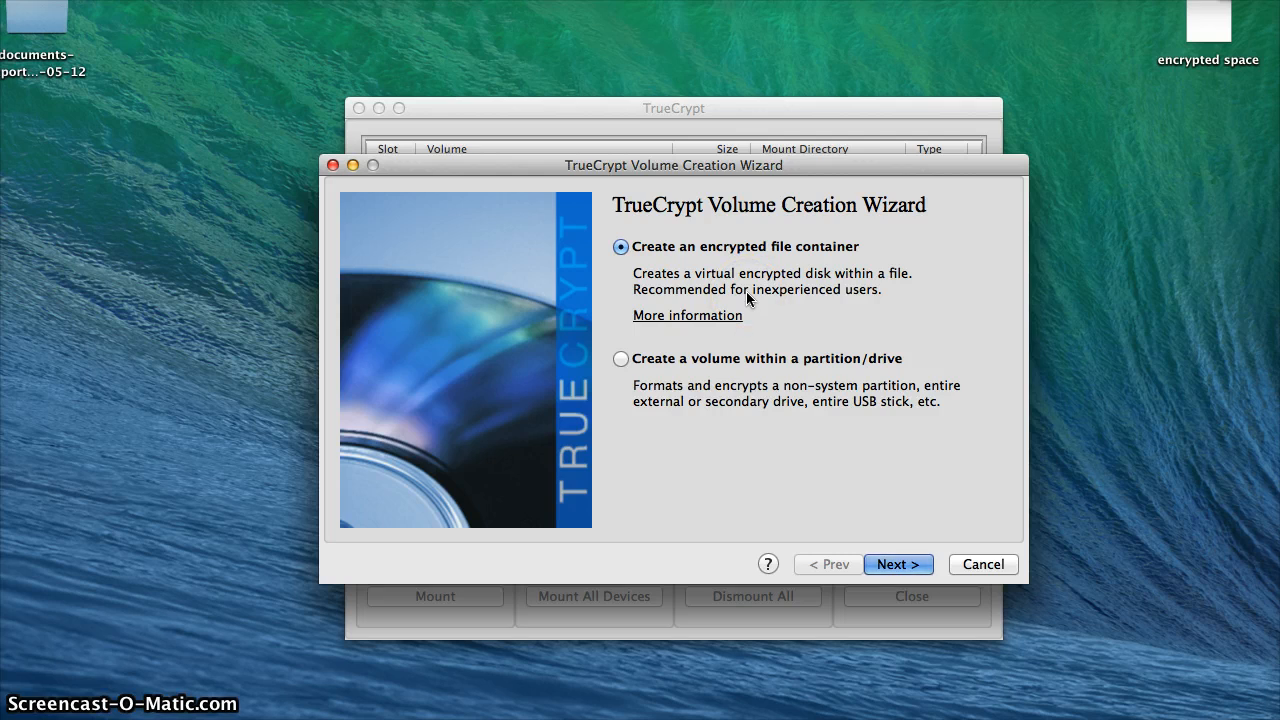
left_click(882, 566)
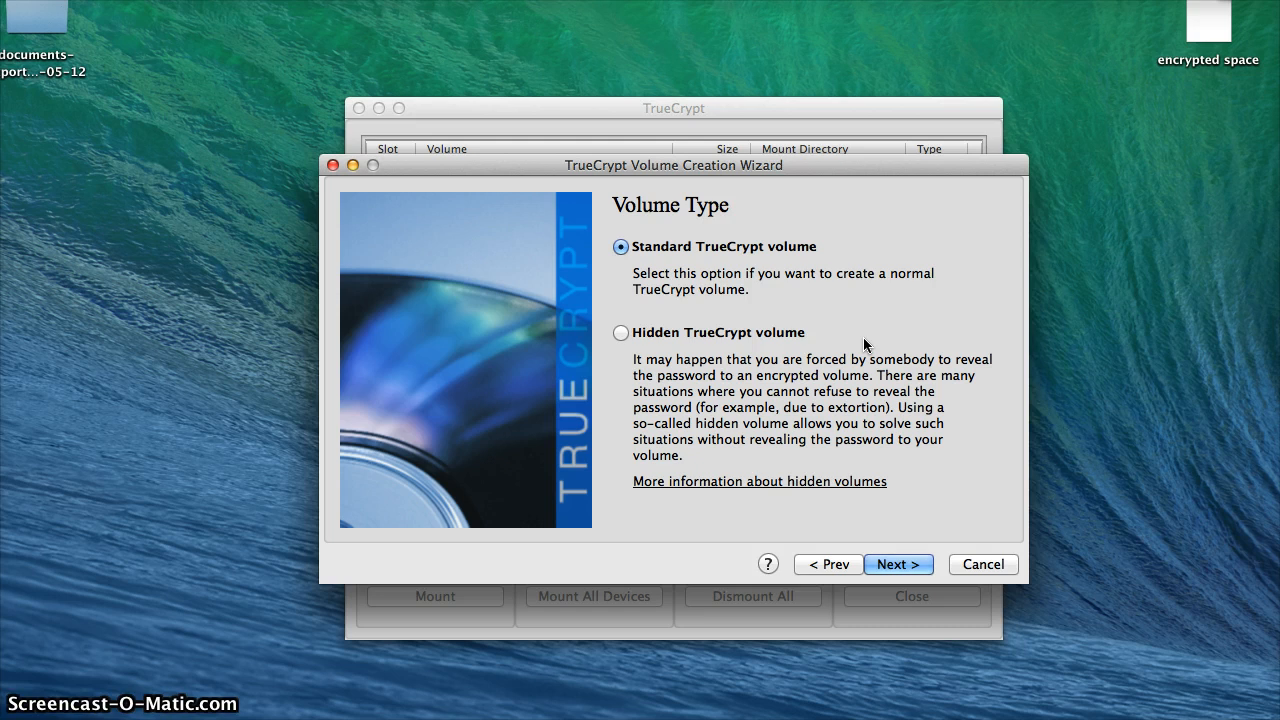
left_click(867, 494)
left_click(887, 564)
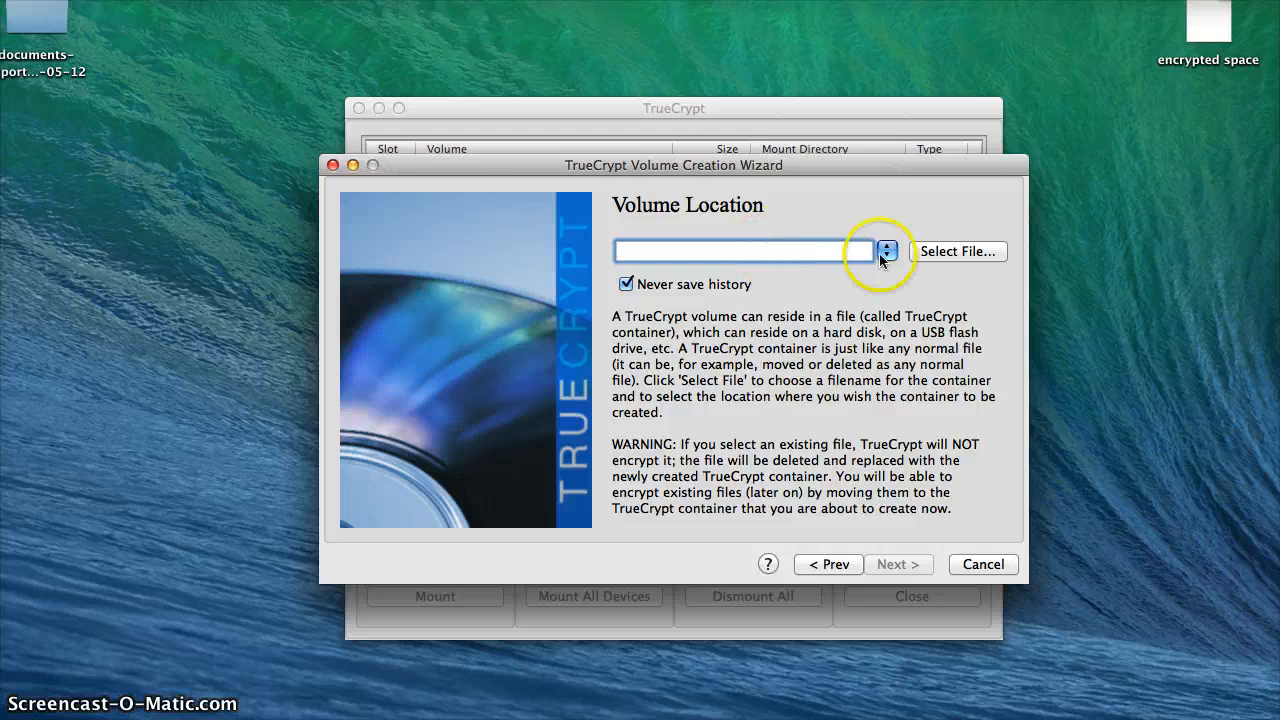
- Set the volume location to a new file named brantsencryptedspace on the Desktop
left_click(946, 256)
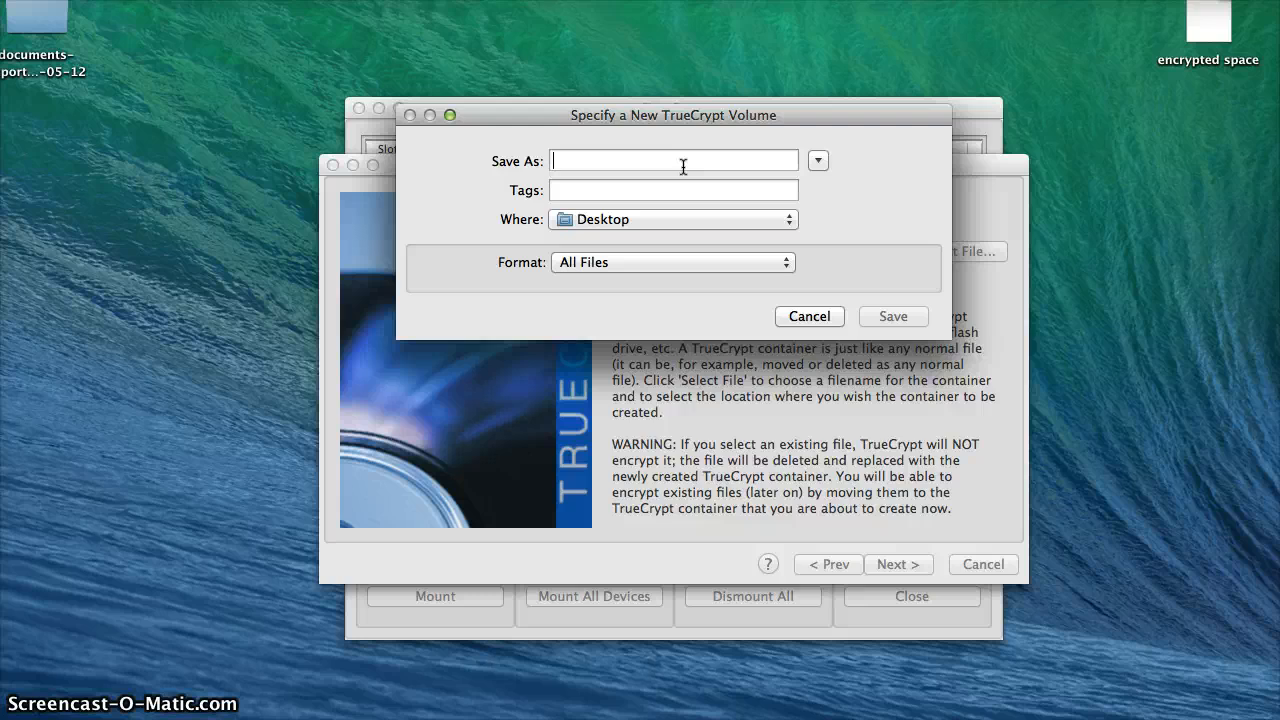
type("bra")
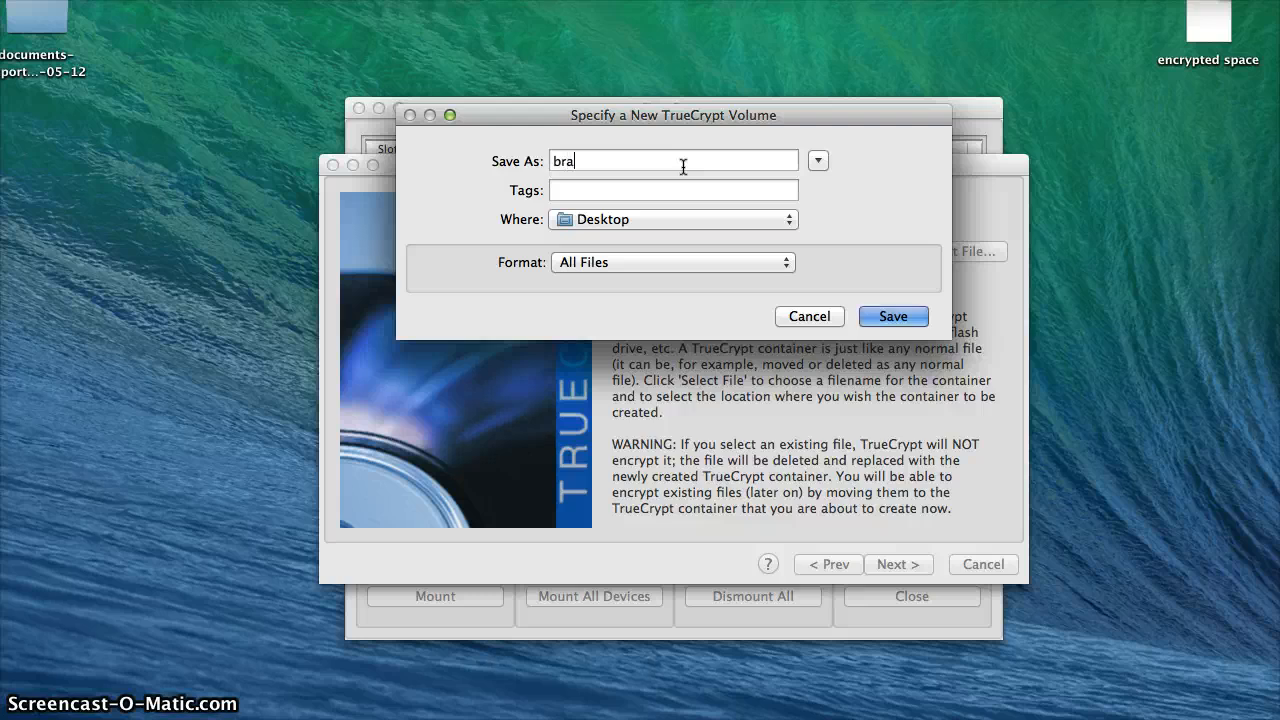
type("ntsencryptedspace")
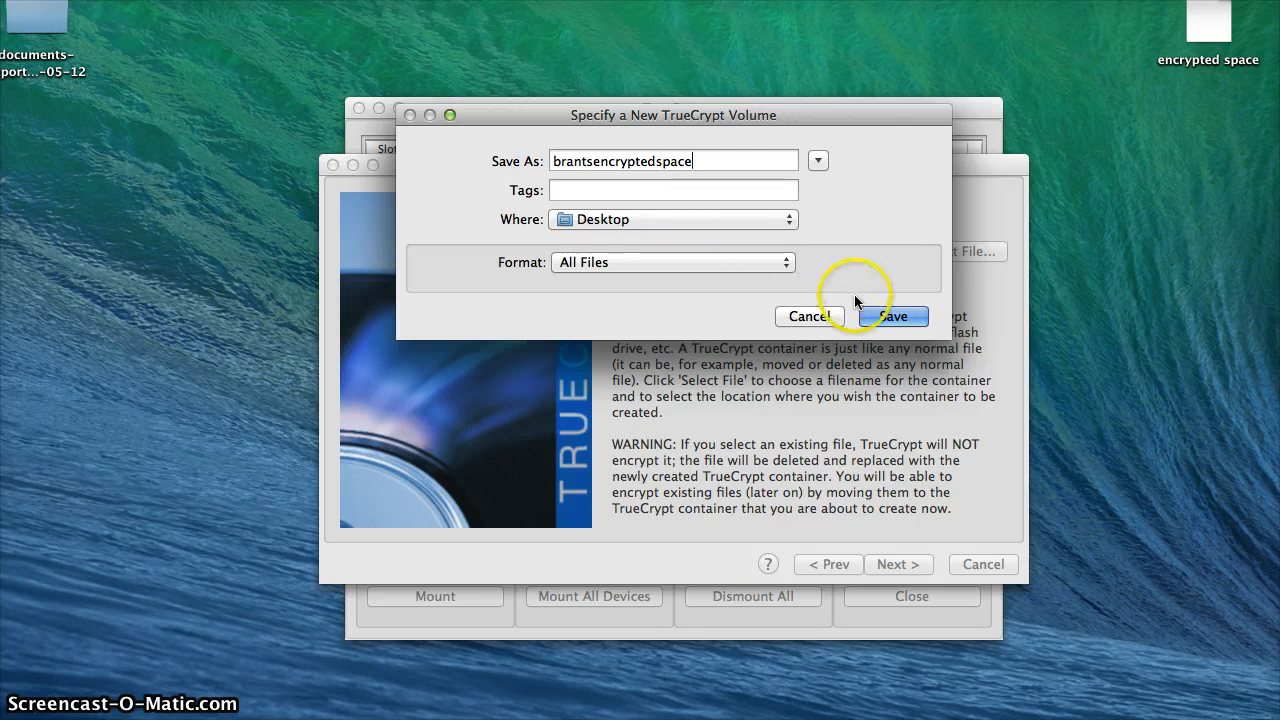
left_click(886, 316)
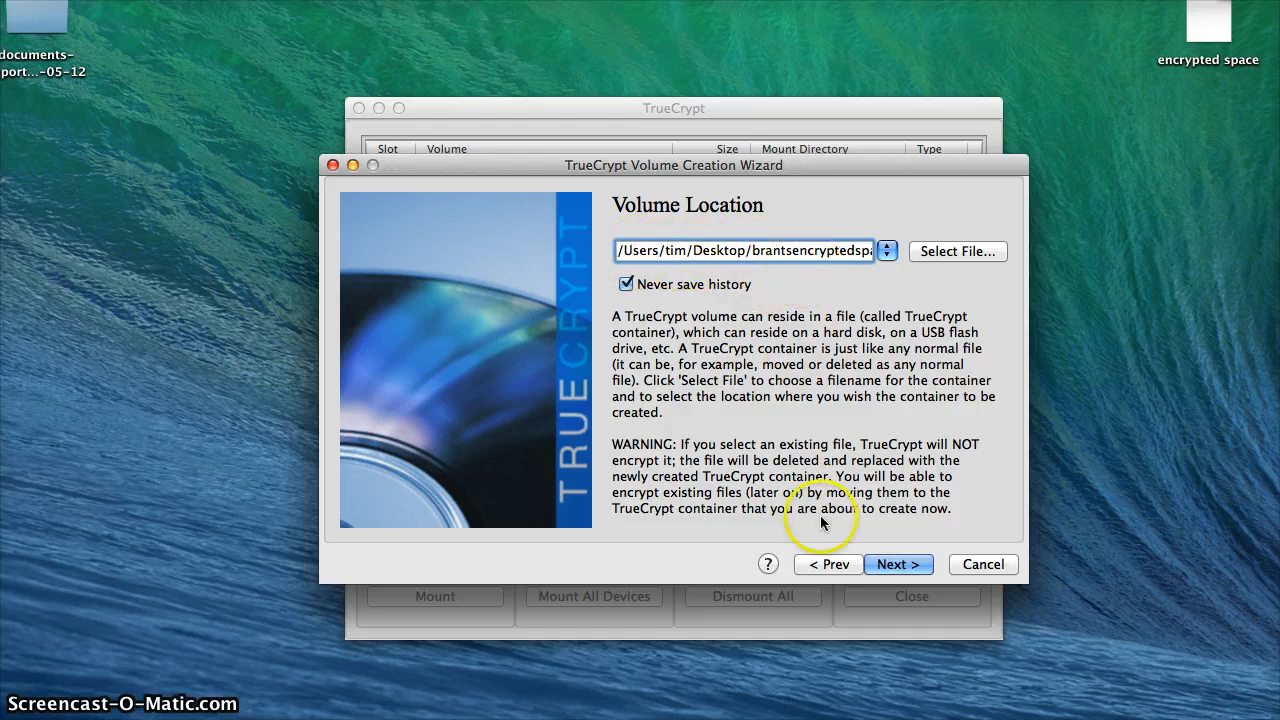
left_click(895, 566)
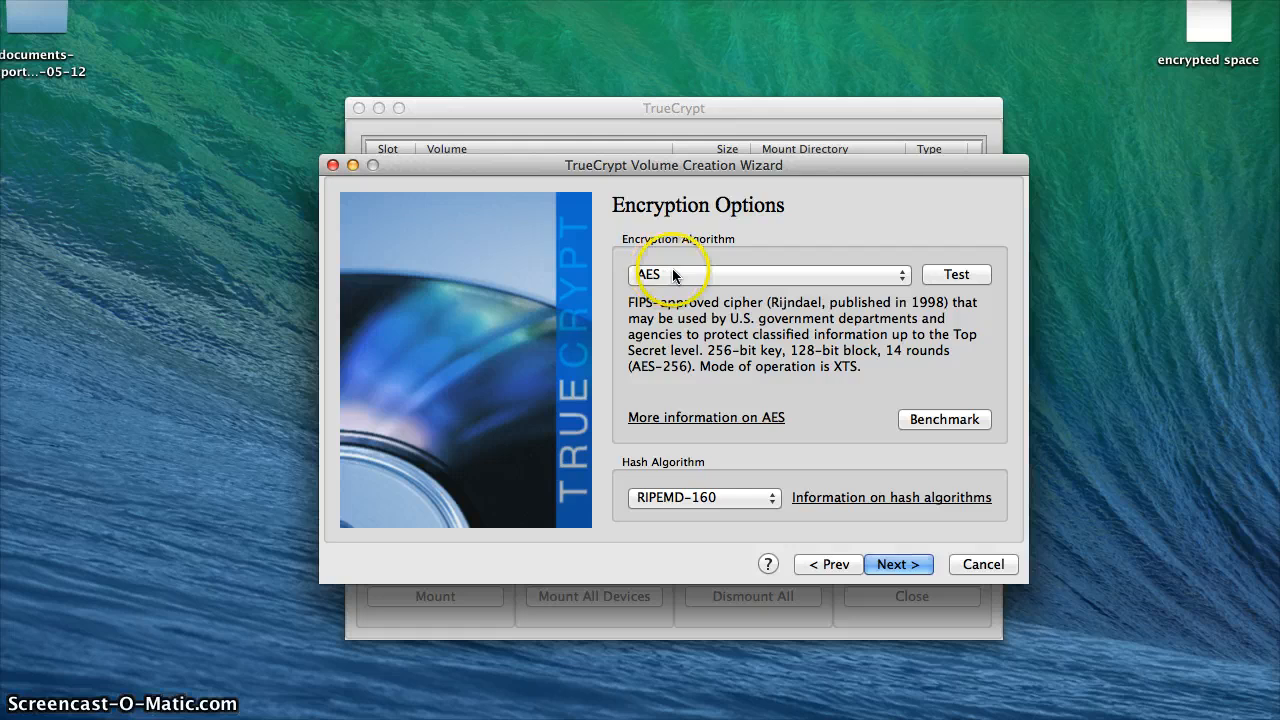
- Accept AES encryption with the RIPEMD-160 hash and set the volume size to 1 GB
left_click(893, 565)
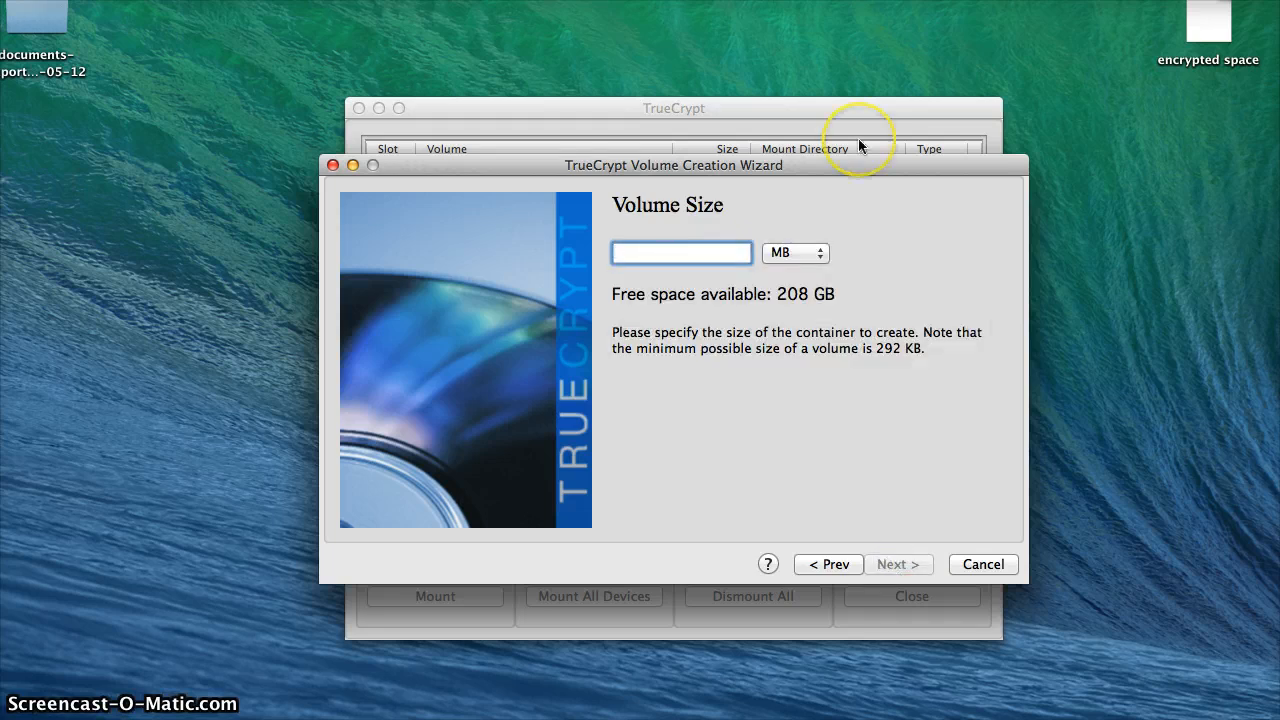
left_click(820, 258)
left_click(790, 270)
left_click(690, 256)
type("1")
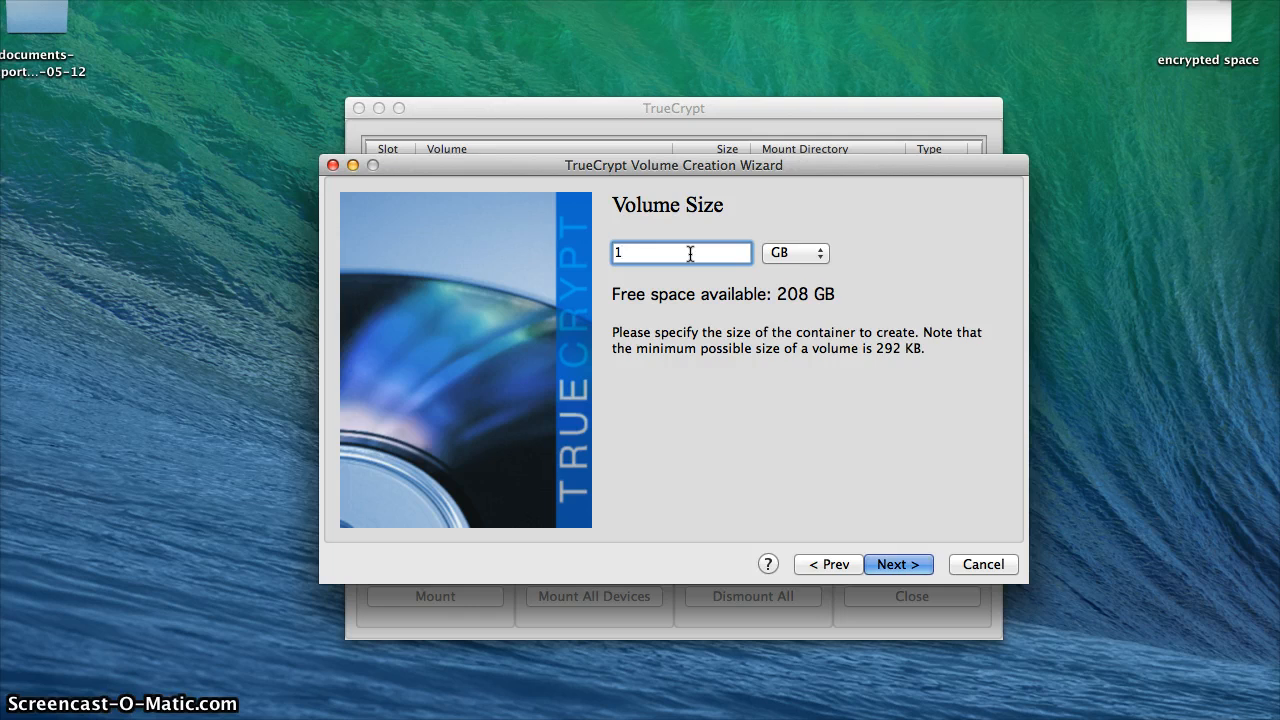
left_click(878, 560)
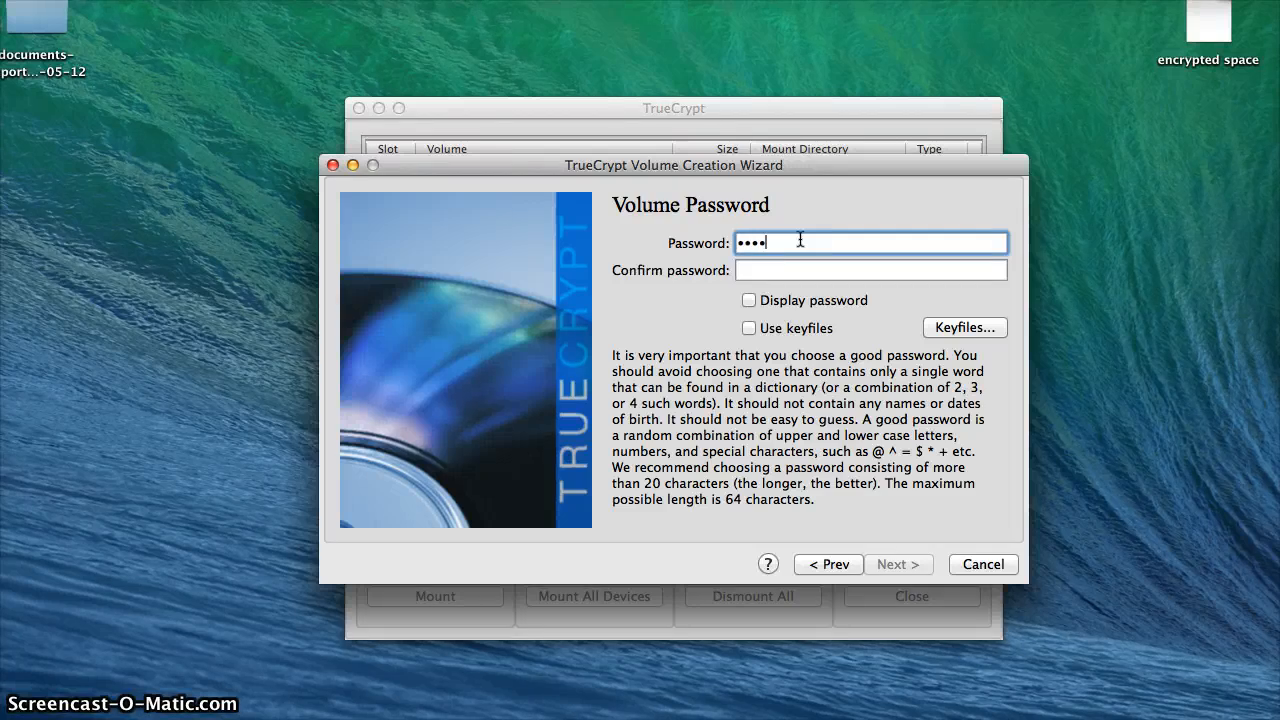
- Enter the volume password and repeat it in the confirmation field, without using keyfiles
type("•••••")
key("Tab")
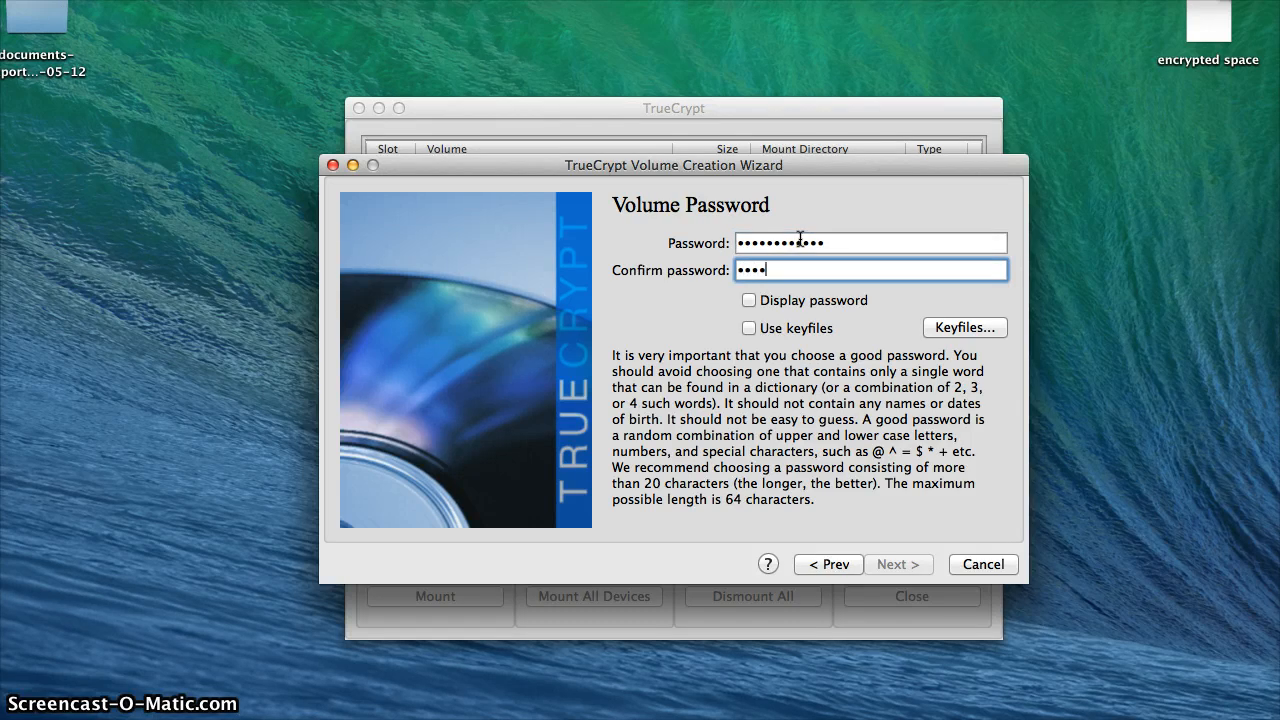
type("••••••••••••")
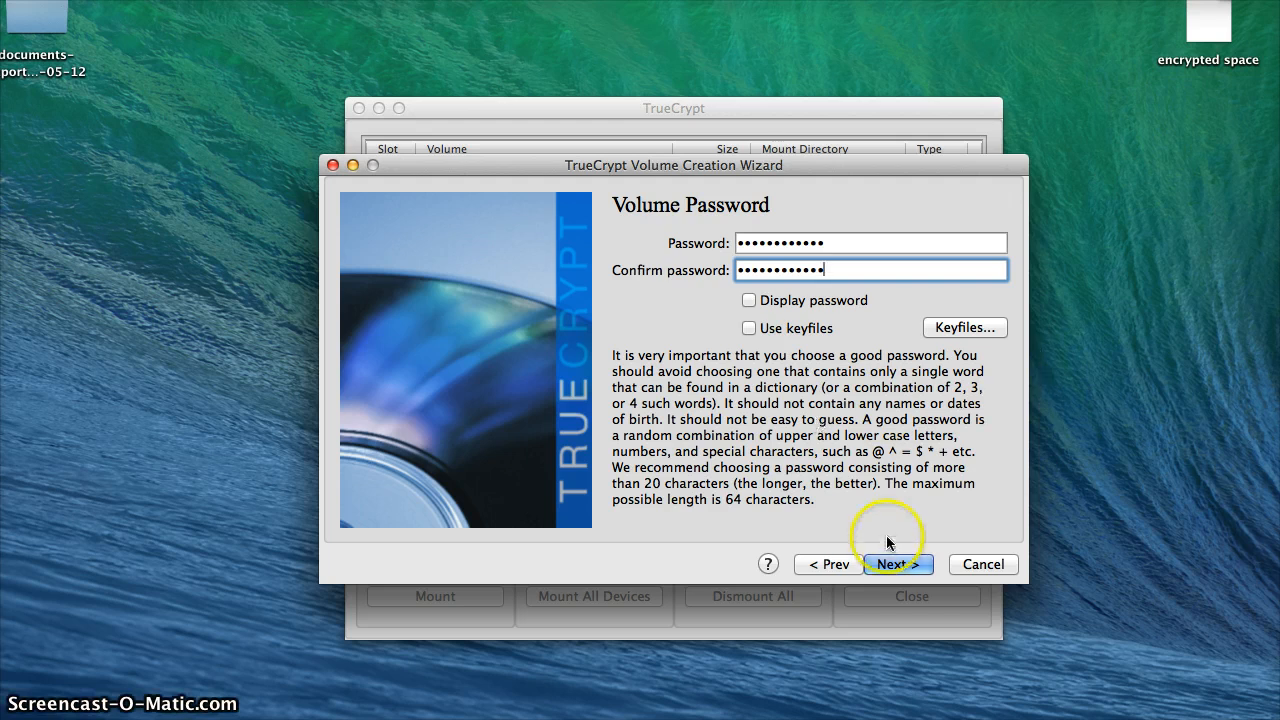
left_click(893, 570)
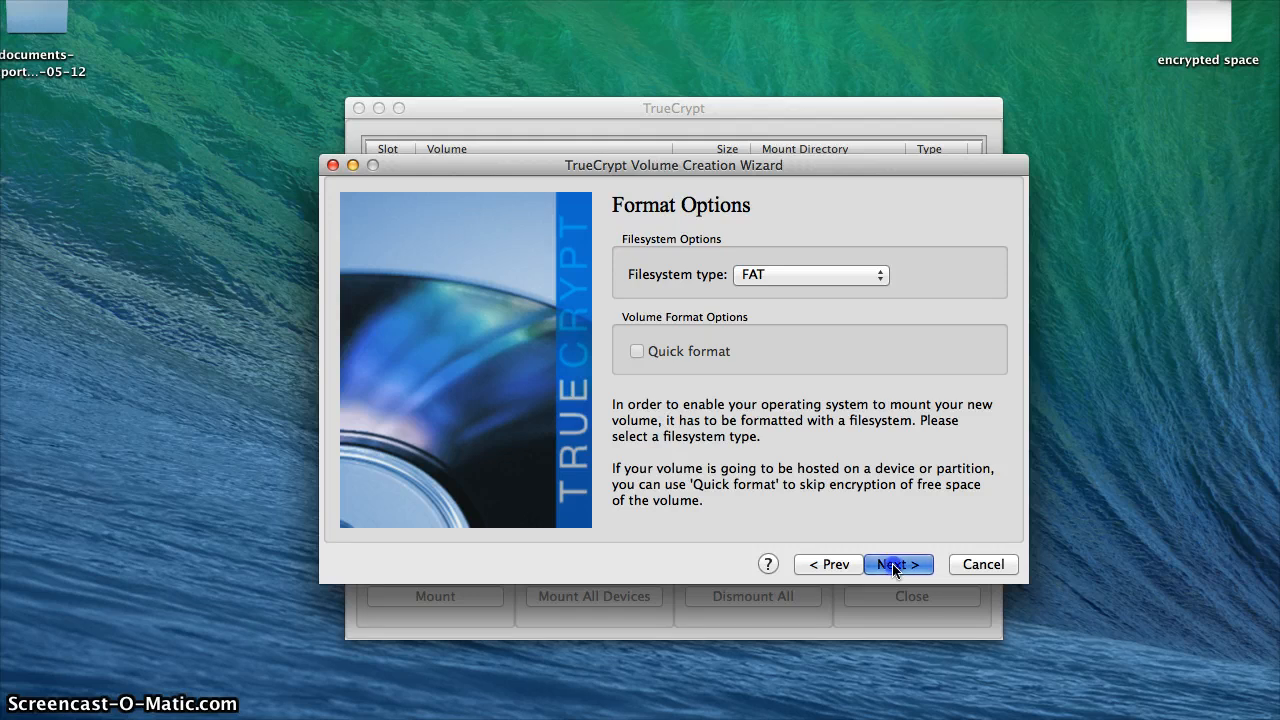
- Format the new volume with the FAT filesystem, then exit the creation wizard and close the main window
left_click(893, 566)
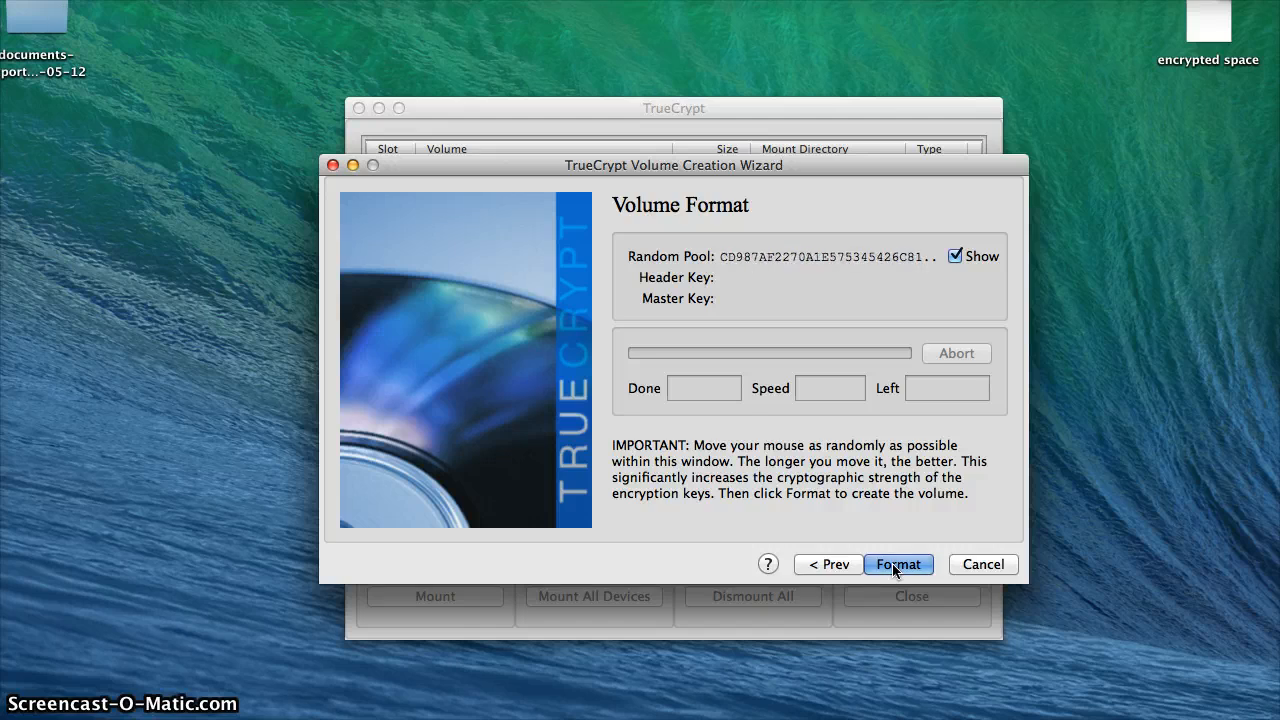
left_click(893, 565)
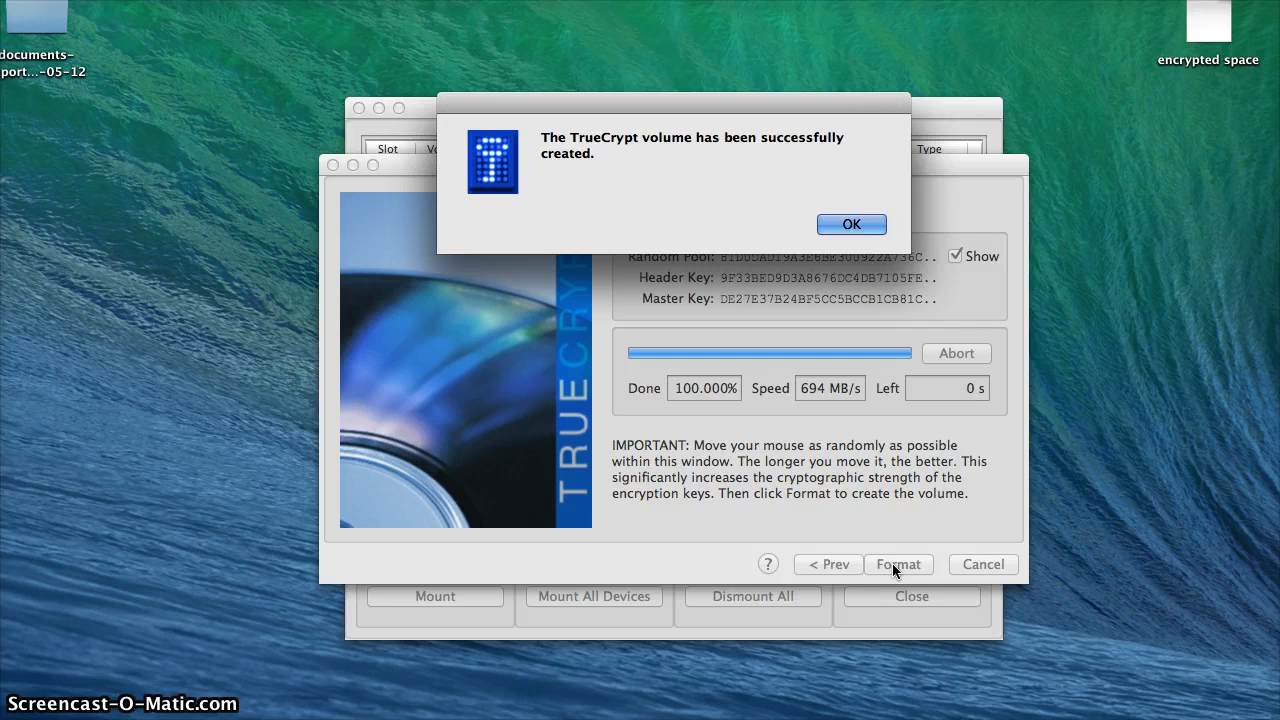
left_click(840, 222)
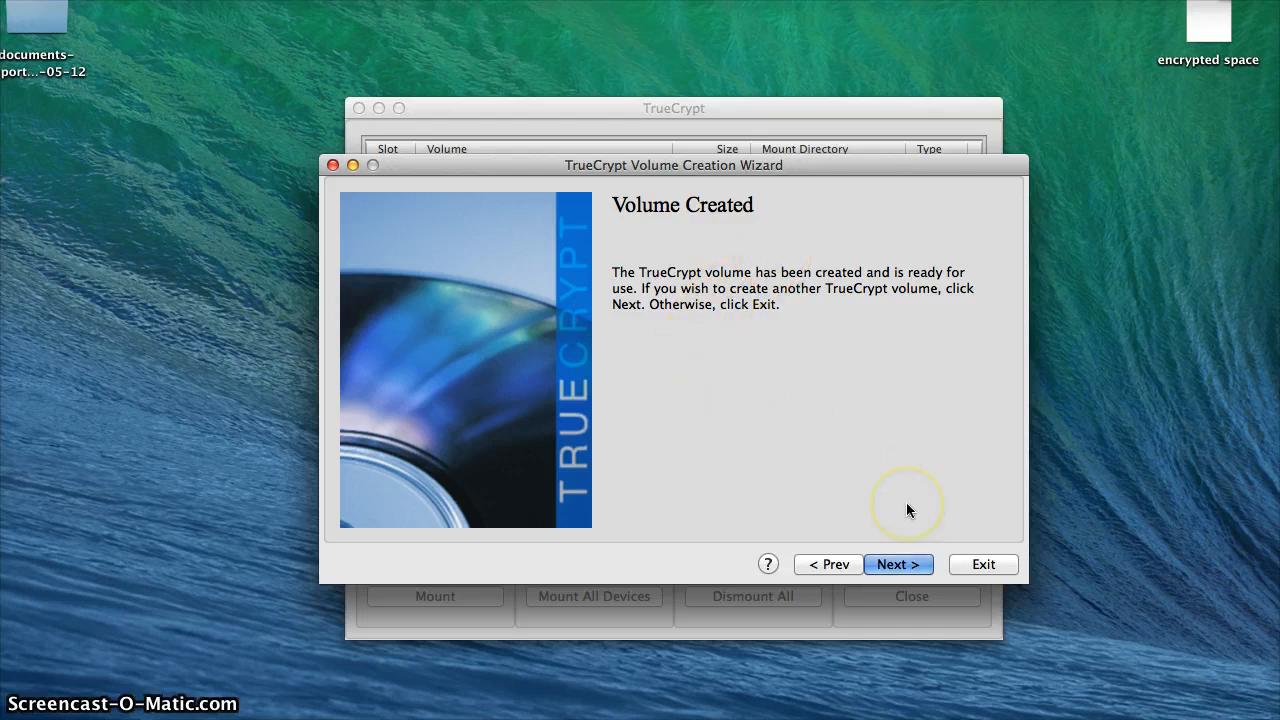
left_click(978, 566)
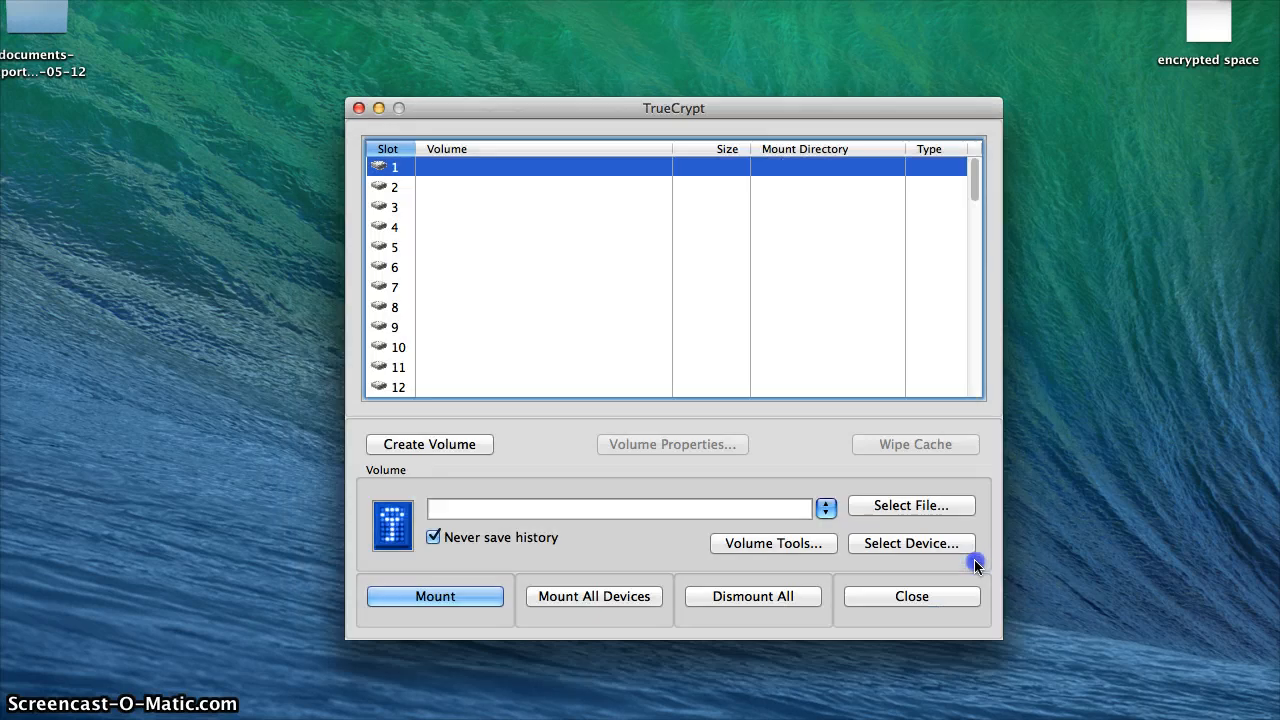
left_click(937, 597)
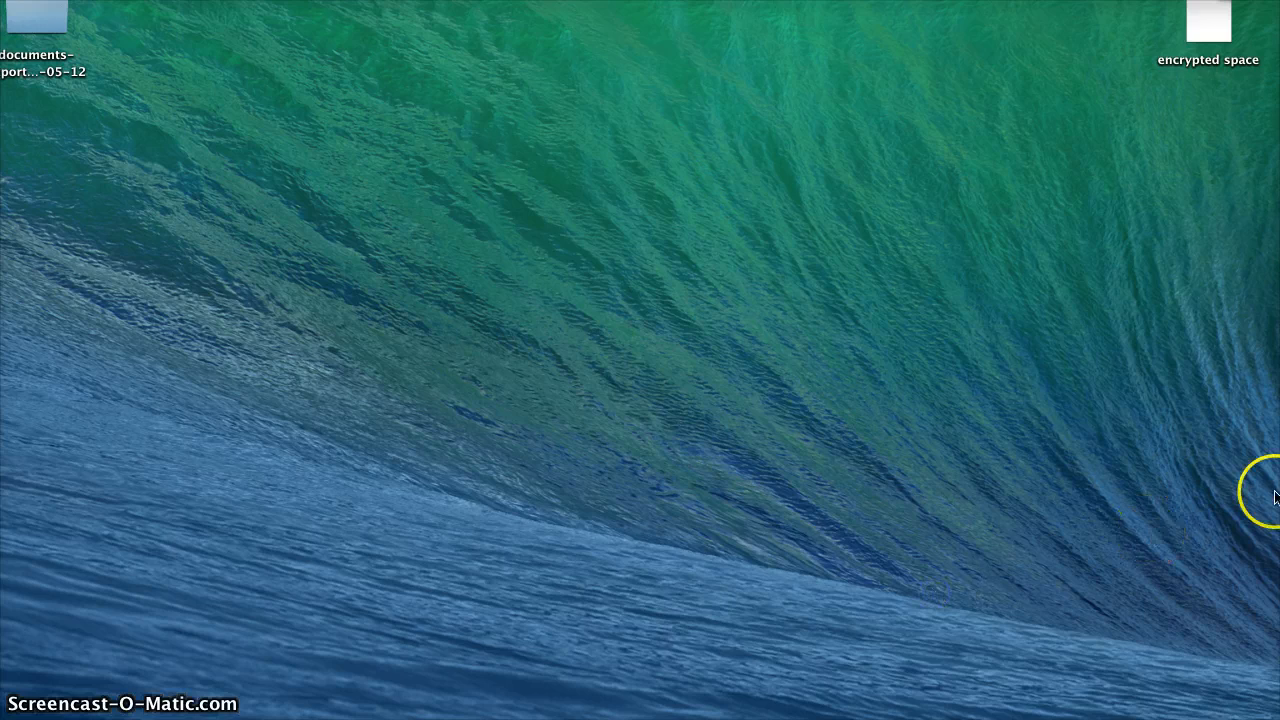
- Move the brantsencryptedspace file to an empty desktop area and open it to examine its raw contents
left_click_drag(1024, 427, 400, 145)
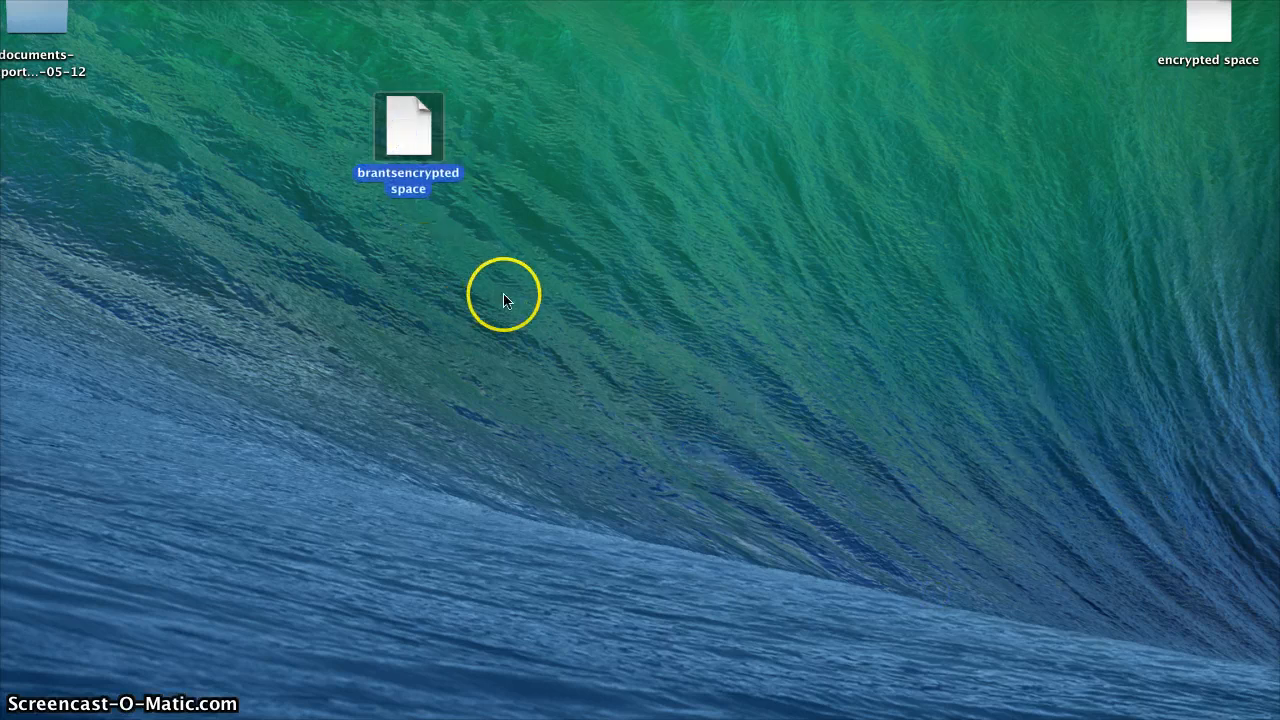
right_click(413, 148)
double_click(413, 148)
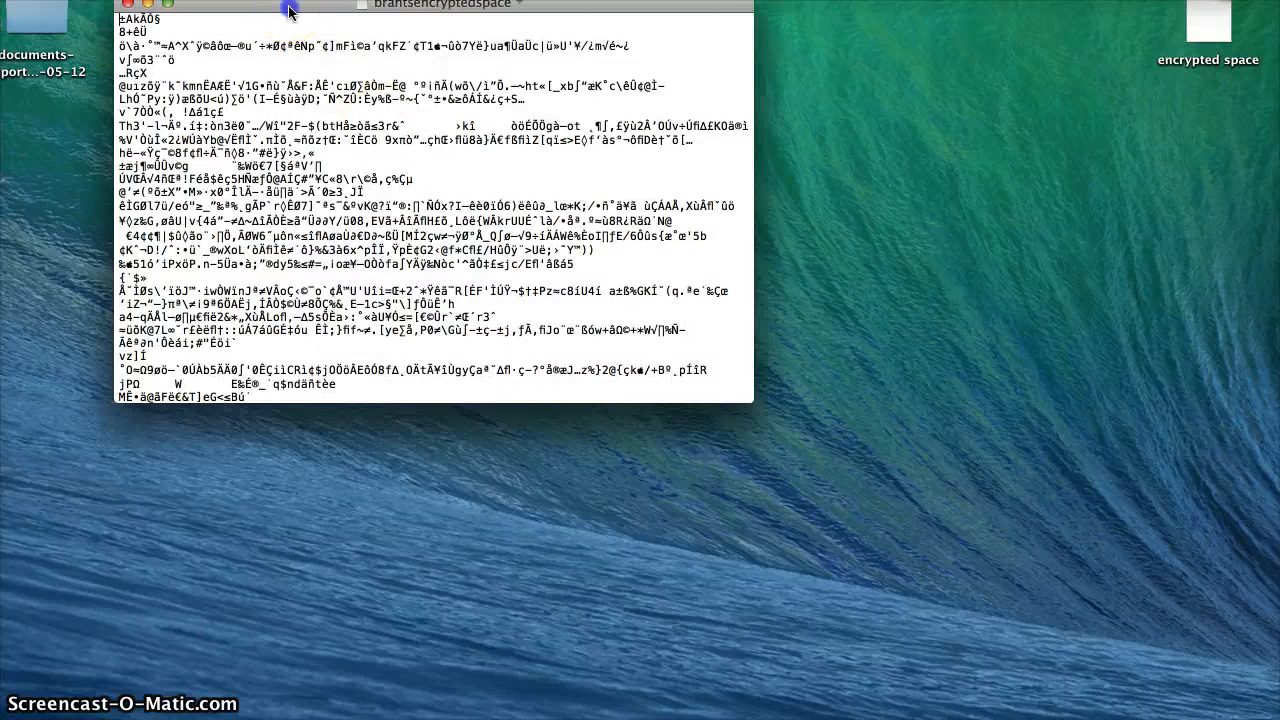
left_click_drag(291, 9, 529, 122)
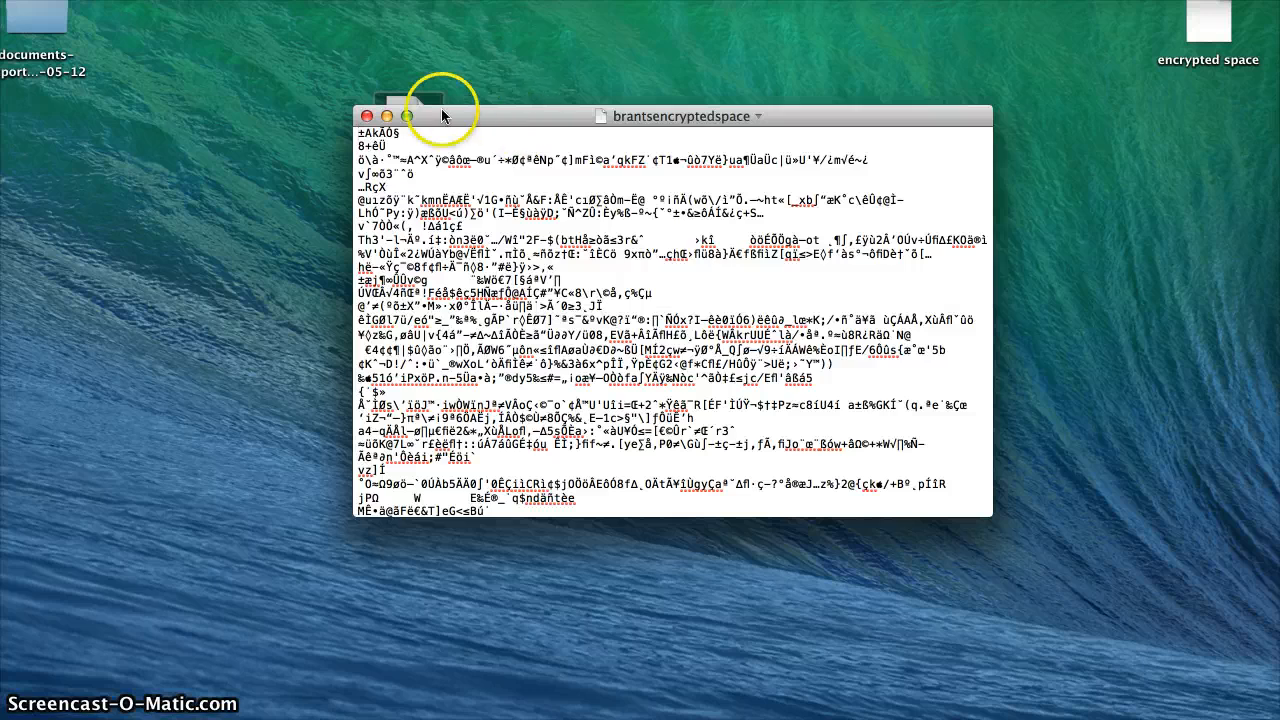
left_click(366, 117)
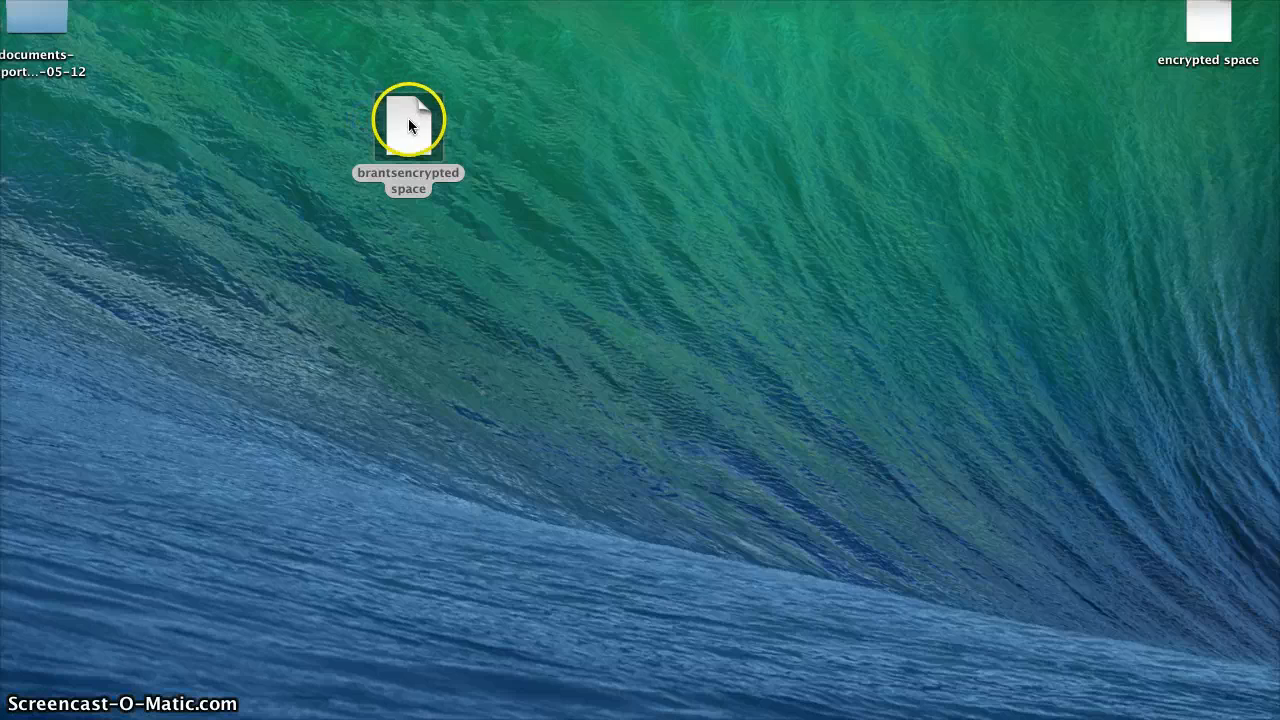
- Check the size of the brantsencryptedspace file in its file information, then close the information window
right_click(408, 122)
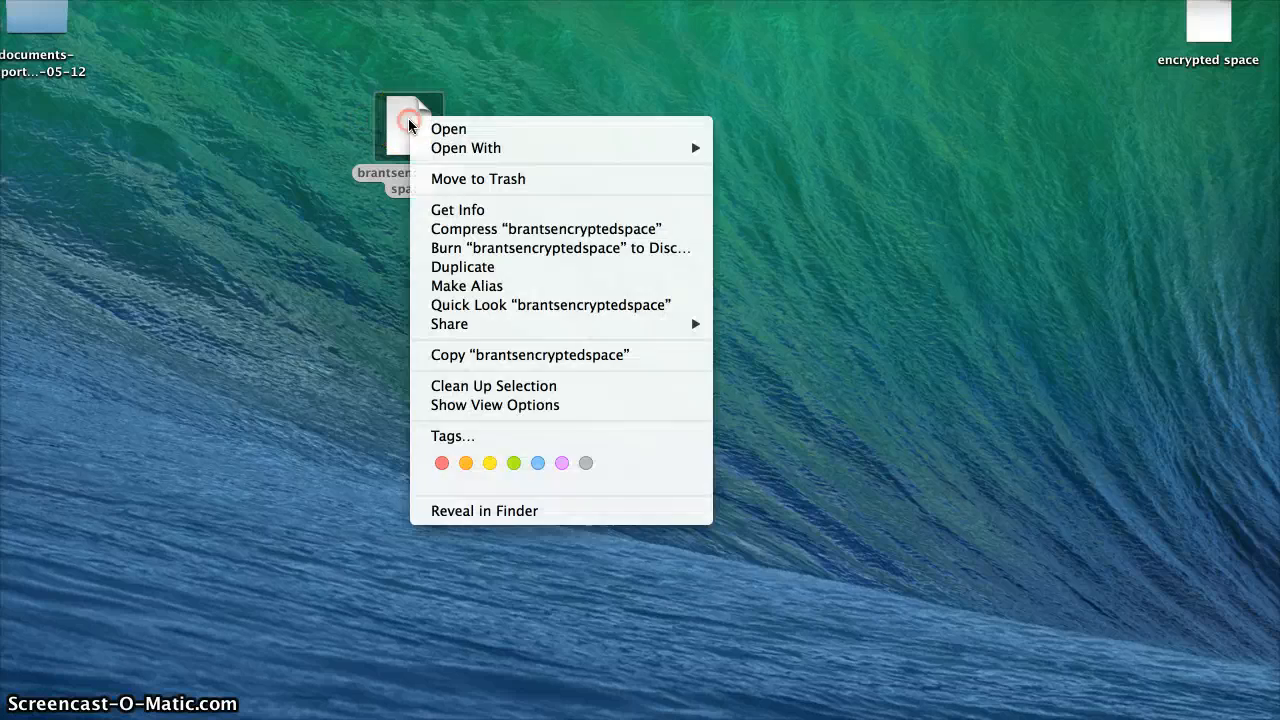
left_click(434, 210)
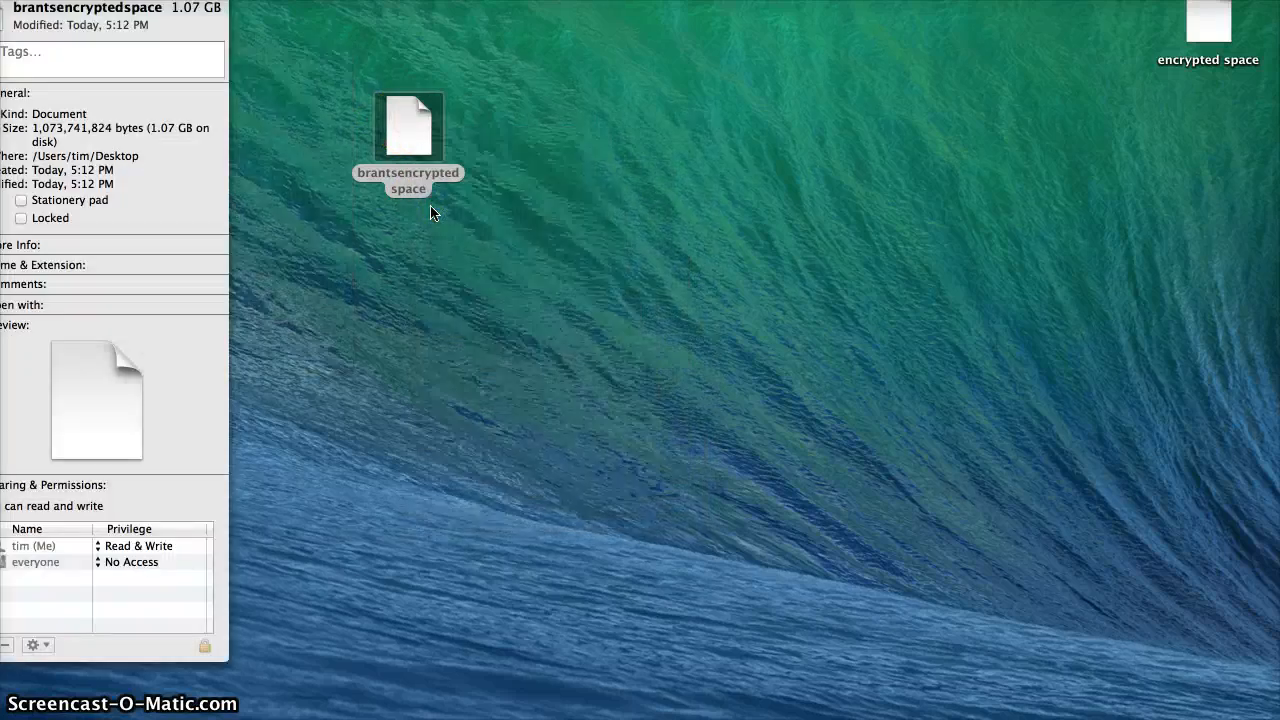
left_click(86, 12)
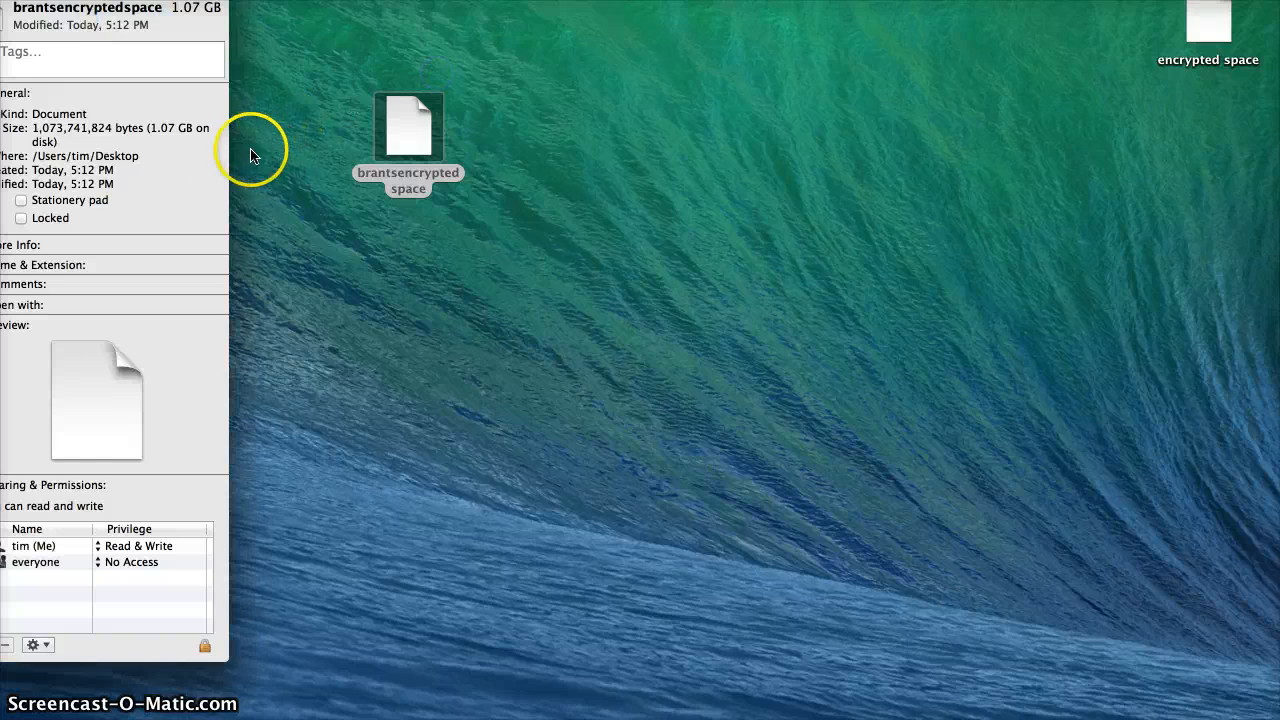
double_click(186, 129)
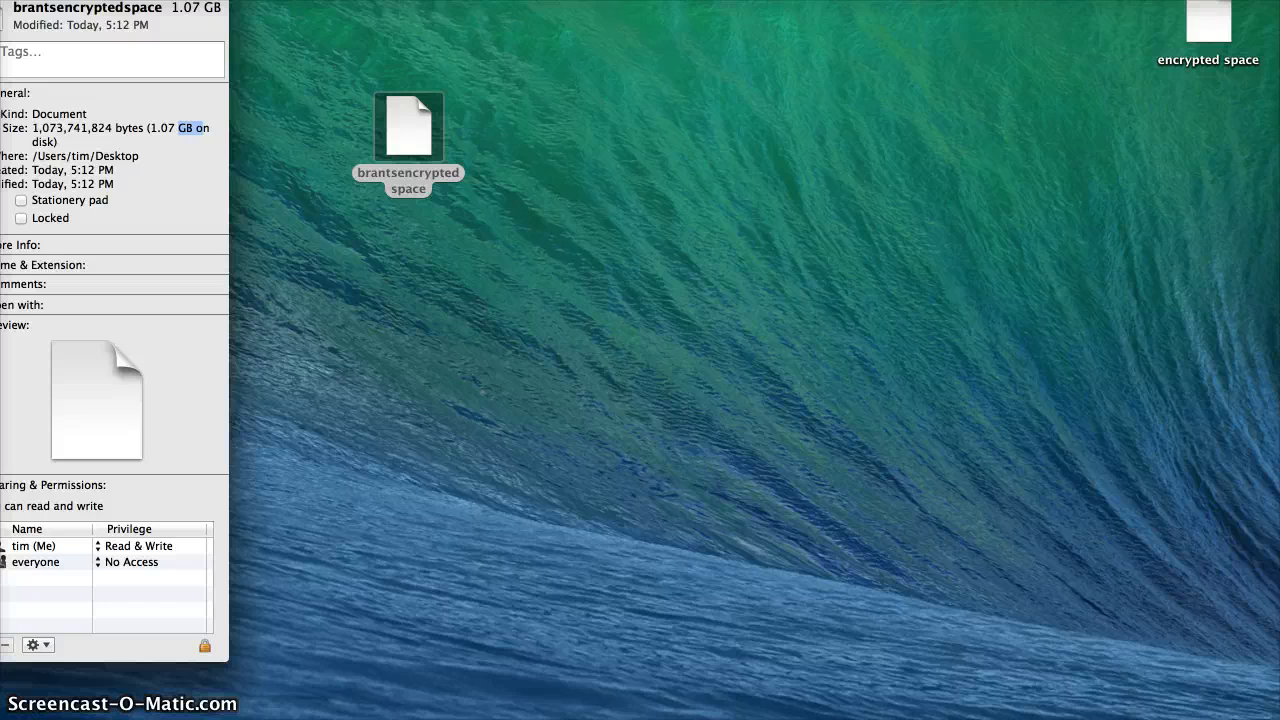
left_click_drag(90, 1, 430, 58)
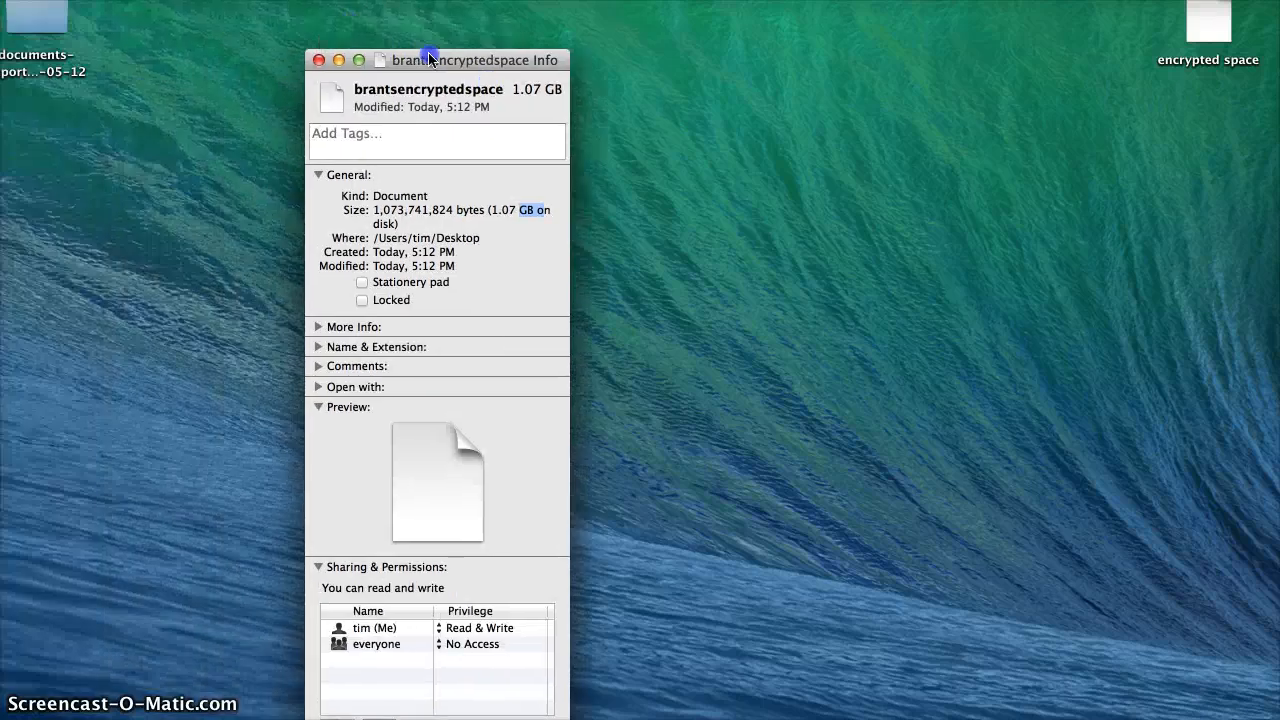
left_click(318, 60)
left_click(631, 419)
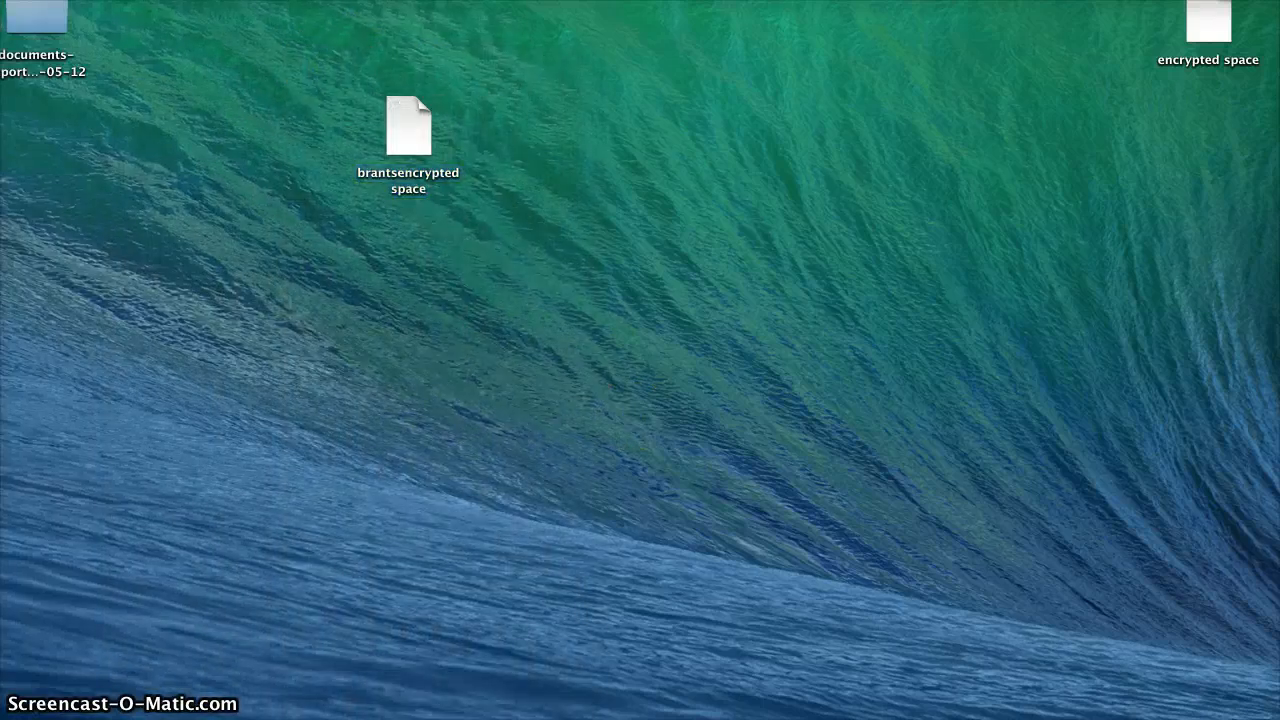
- Switch back to TrueCrypt and select the brantsencryptedspace file on the Desktop as the volume to mount
left_click(814, 717)
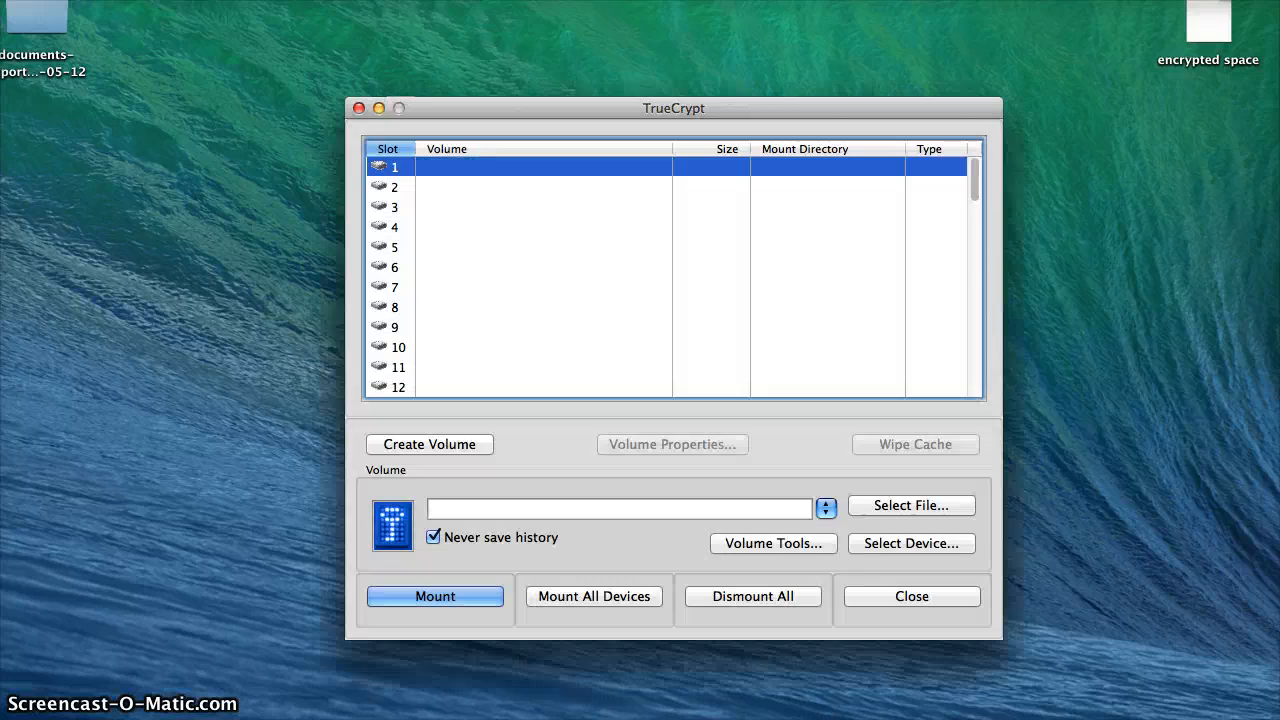
left_click_drag(510, 110, 411, 86)
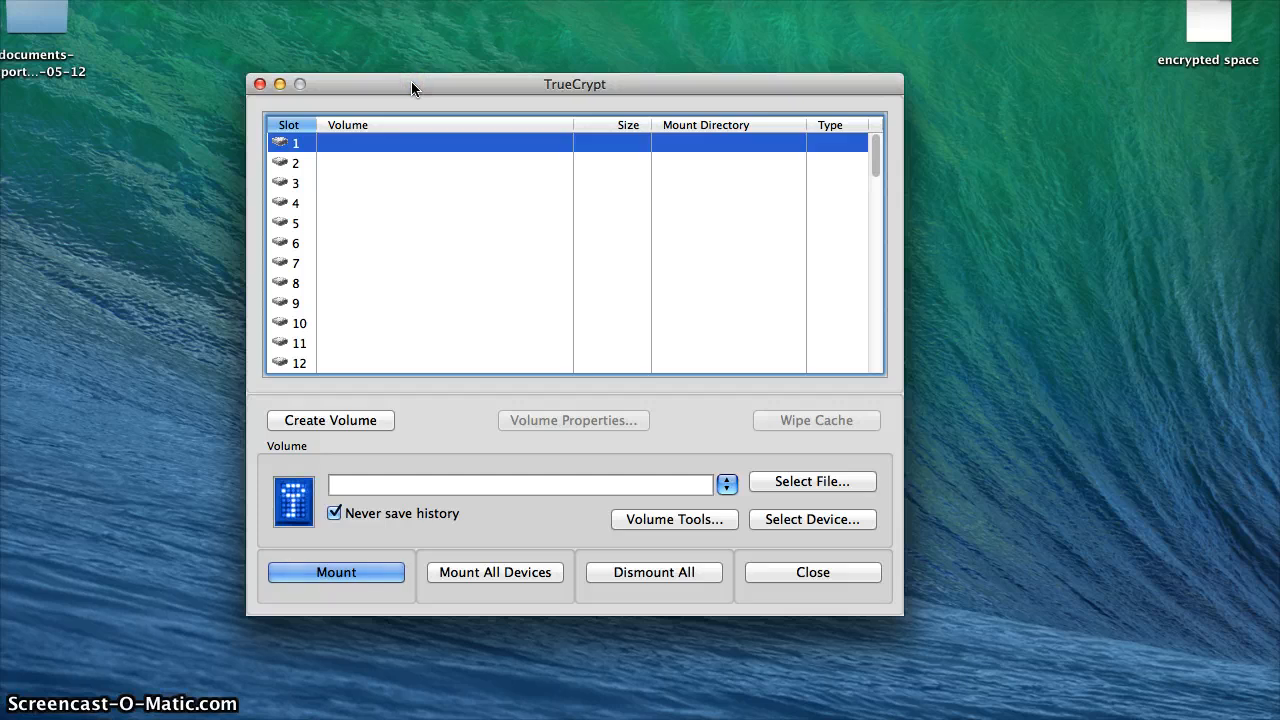
left_click(618, 367)
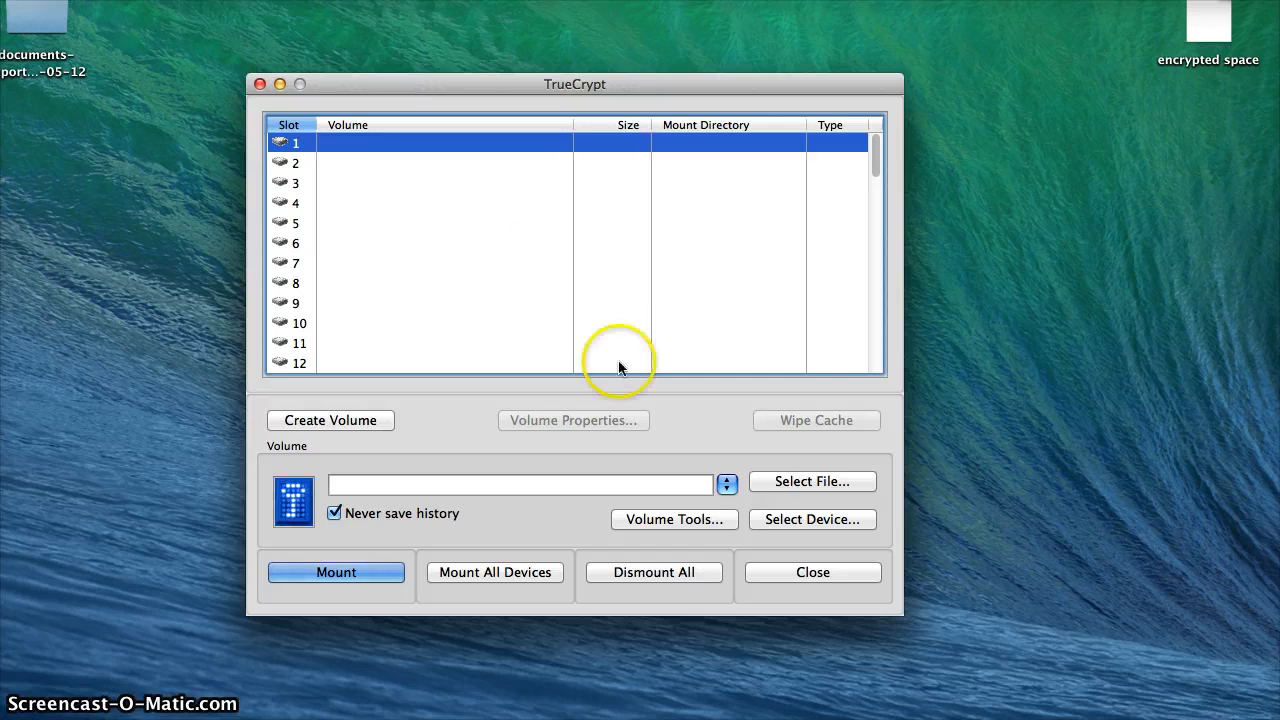
left_click(805, 482)
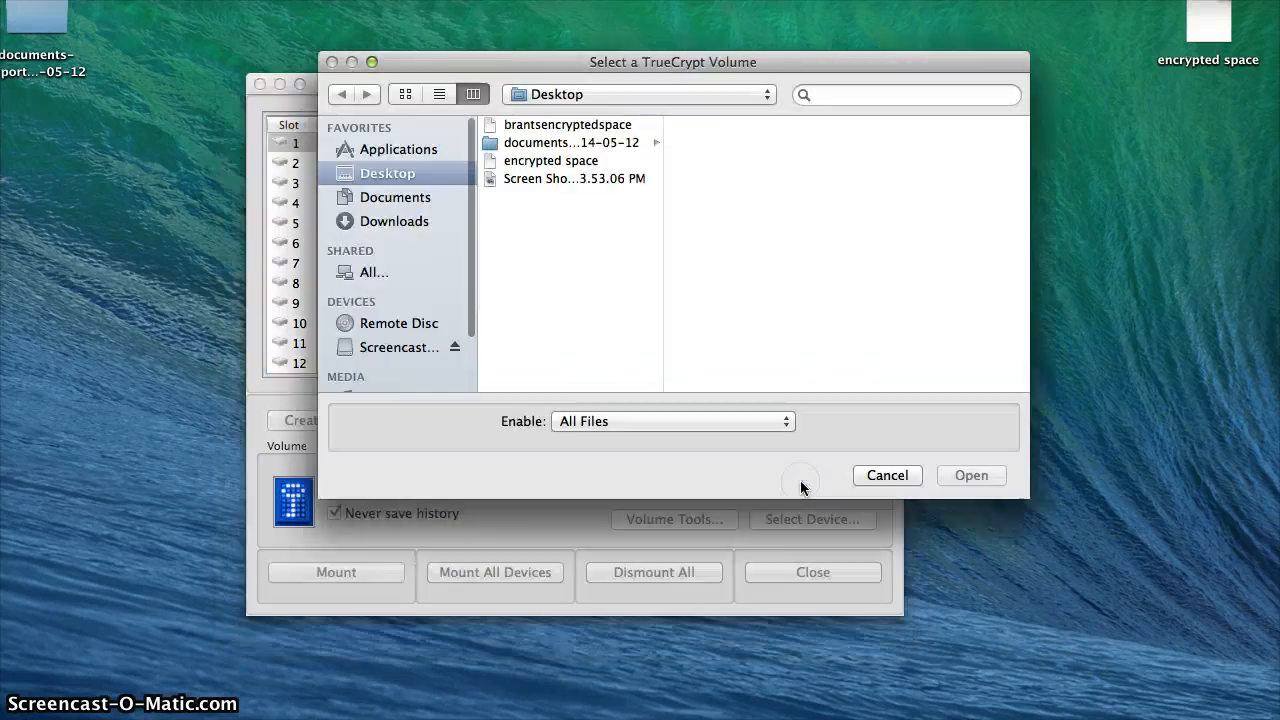
left_click(530, 127)
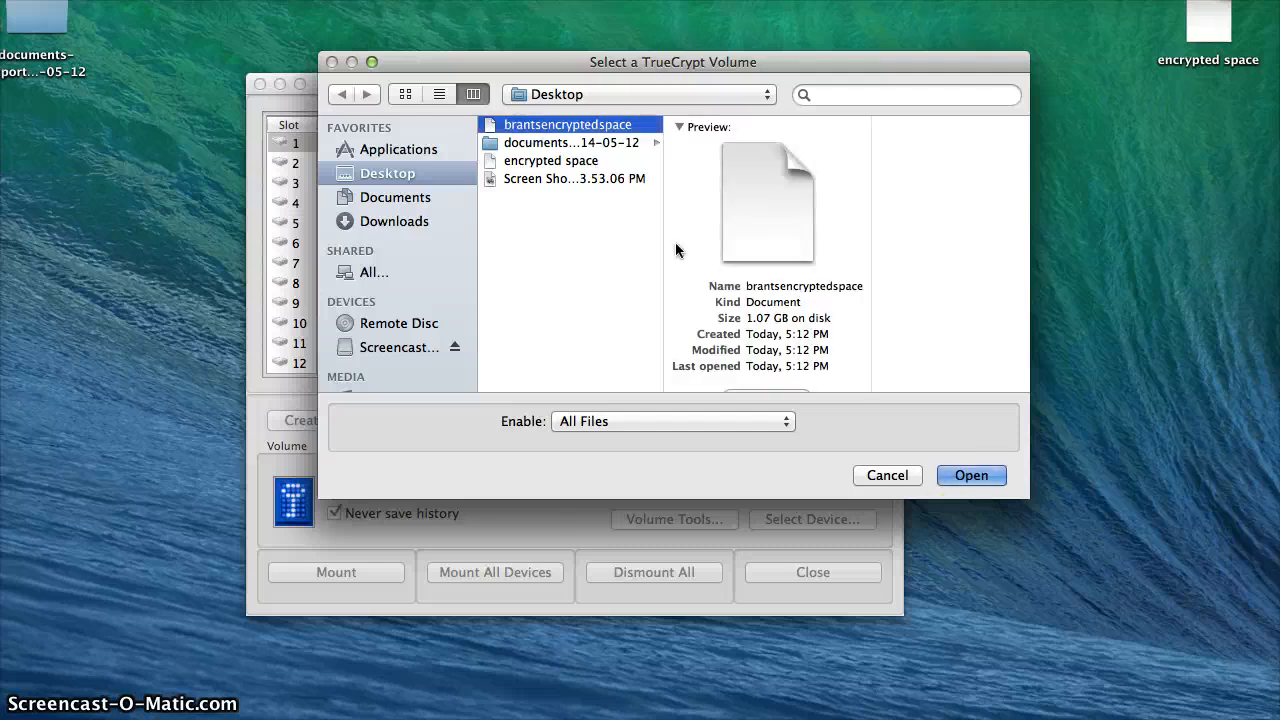
left_click(983, 476)
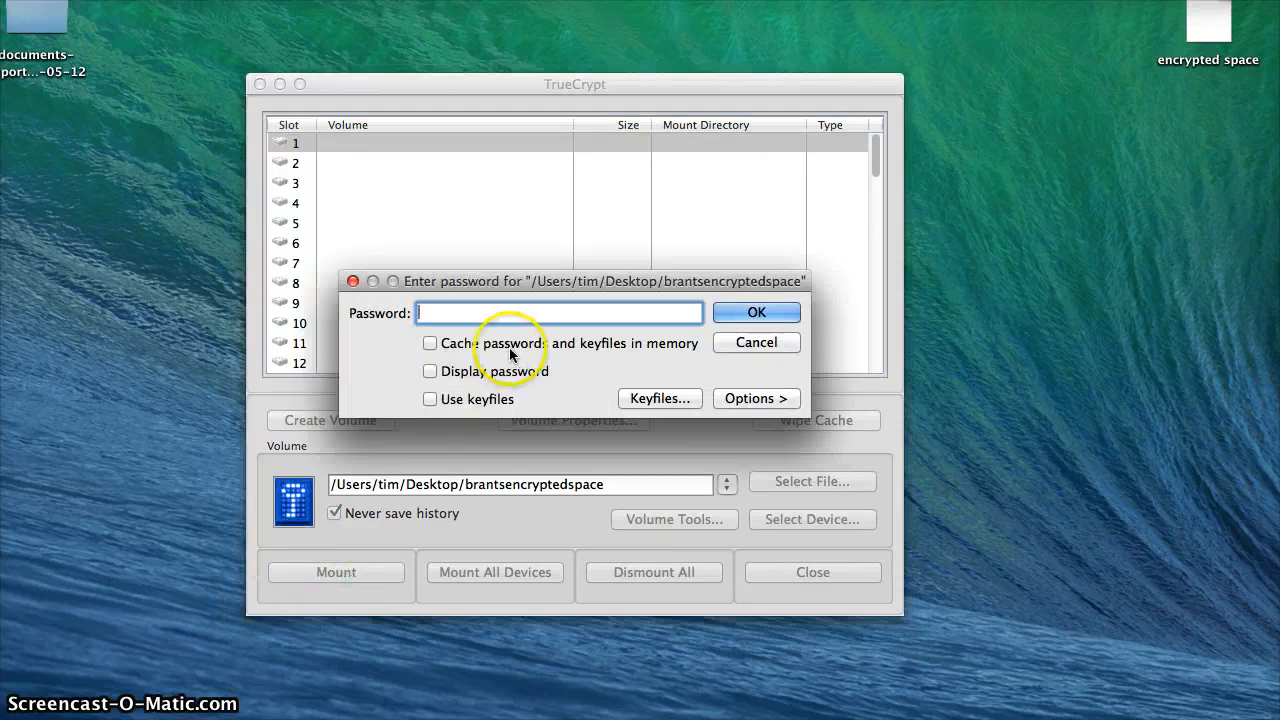
- Enter the volume password to mount the brantsencryptedspace container, then close the main TrueCrypt window
left_click(507, 310)
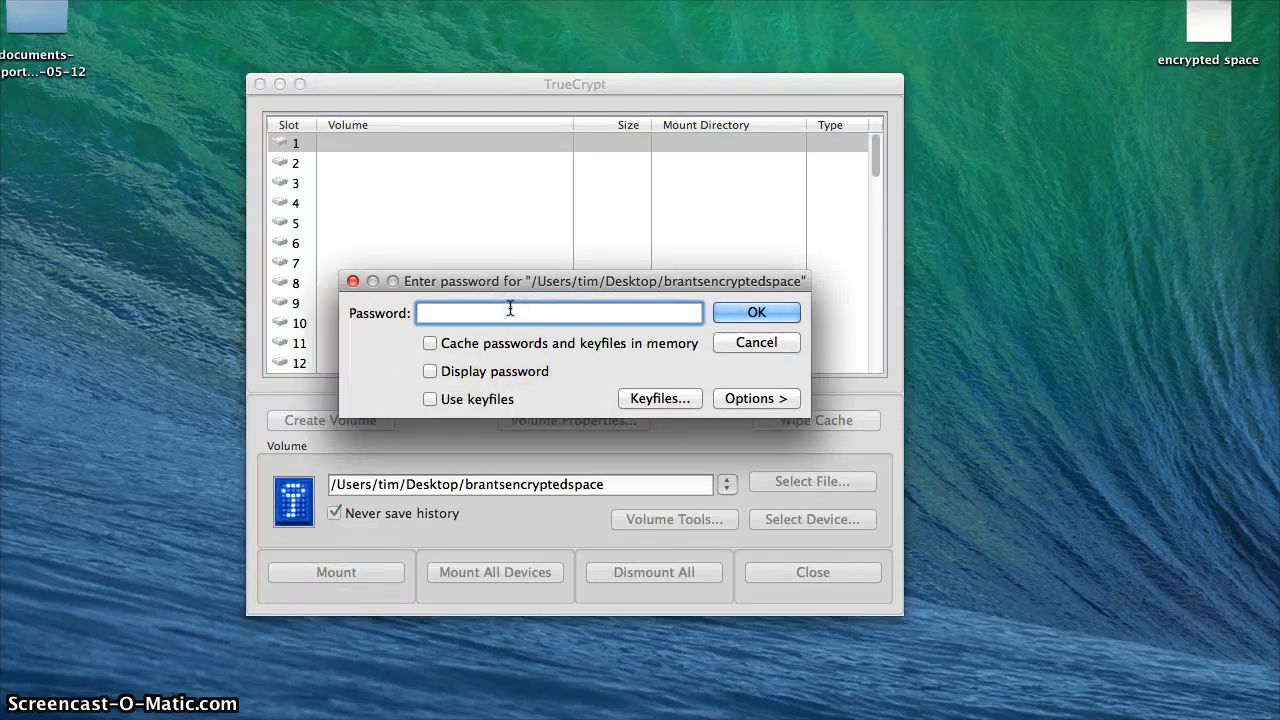
type("••••••••••••")
key("Return")
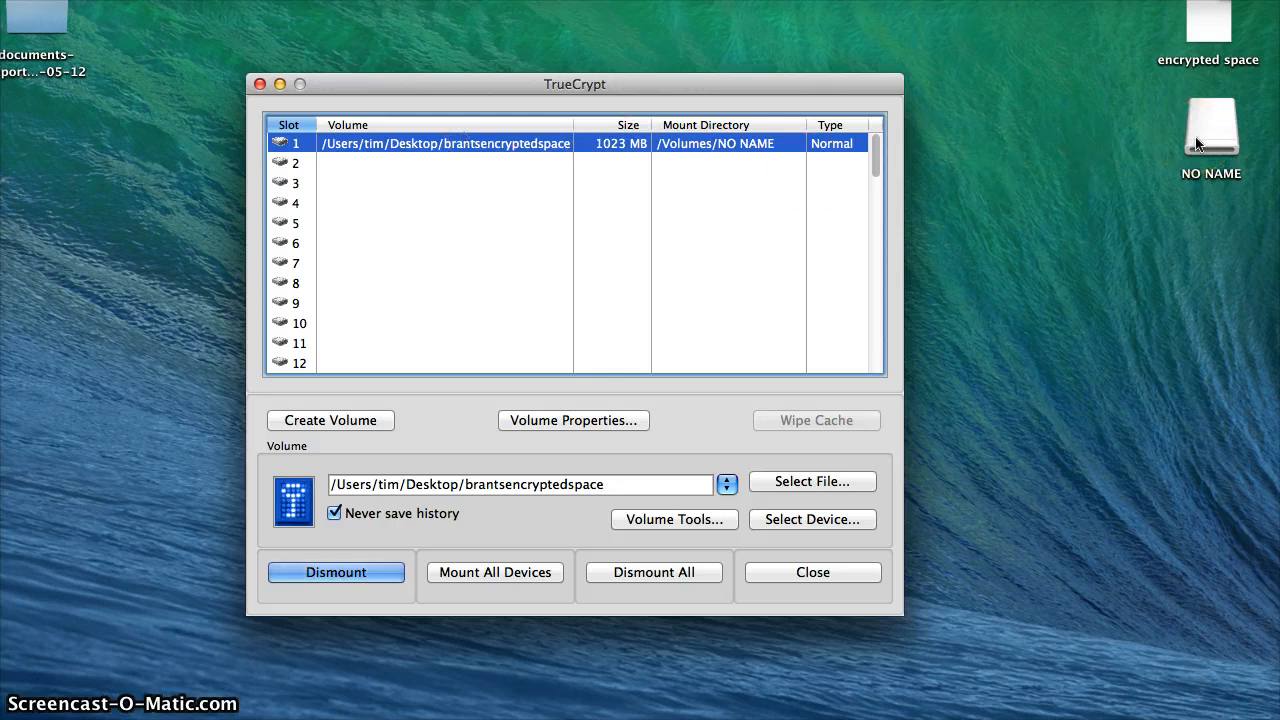
left_click(815, 572)
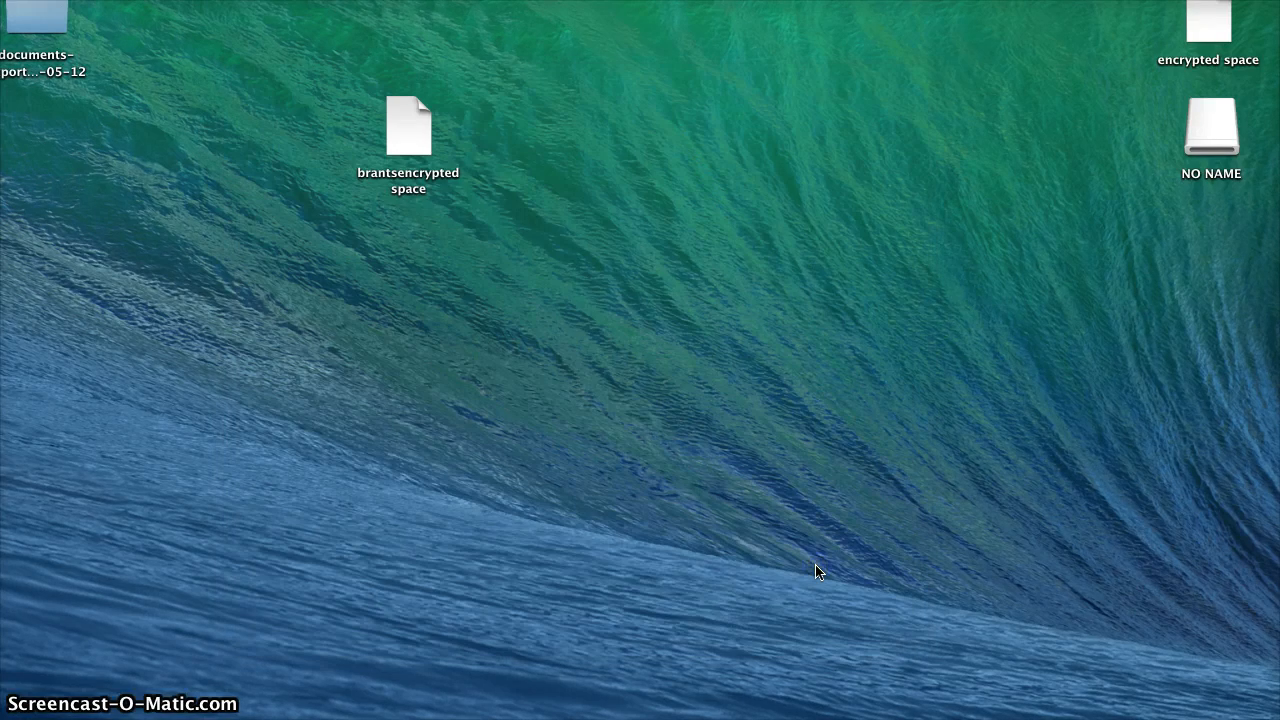
- Open the mounted NO NAME drive from the desktop and move its window clear of the brantsencryptedspace file
left_click(1220, 122)
double_click(1220, 122)
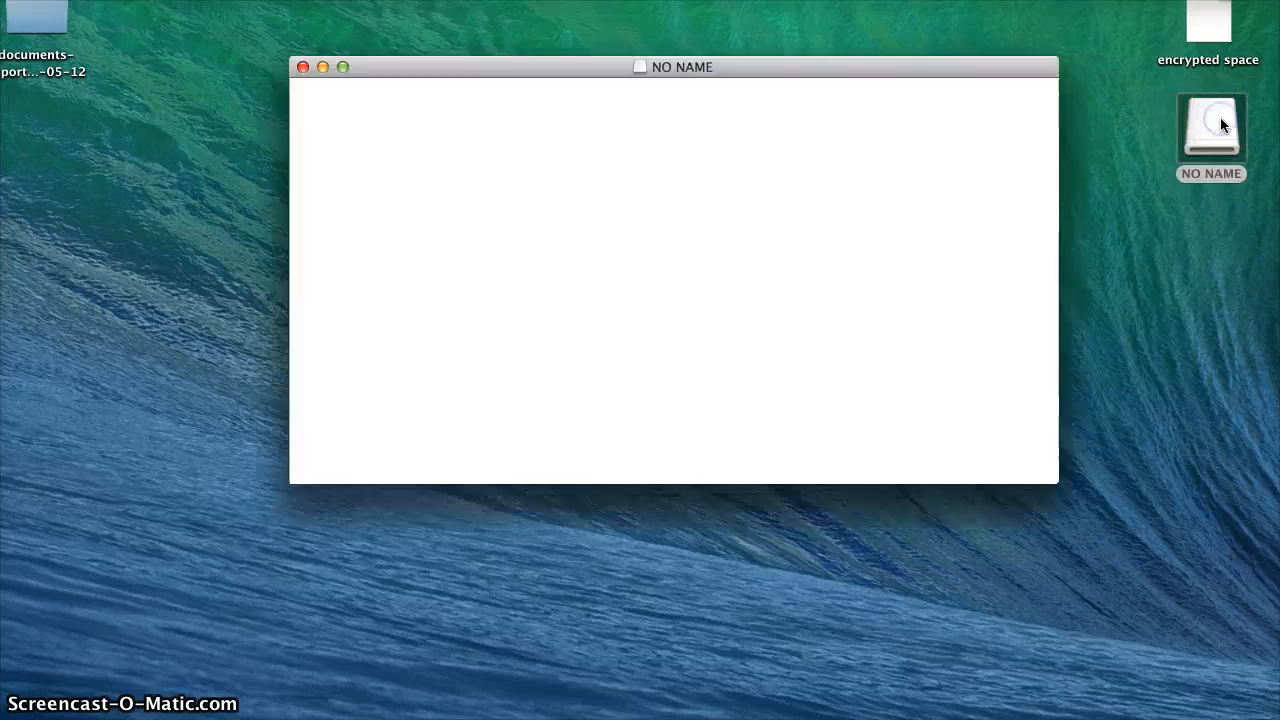
left_click_drag(605, 72, 467, 234)
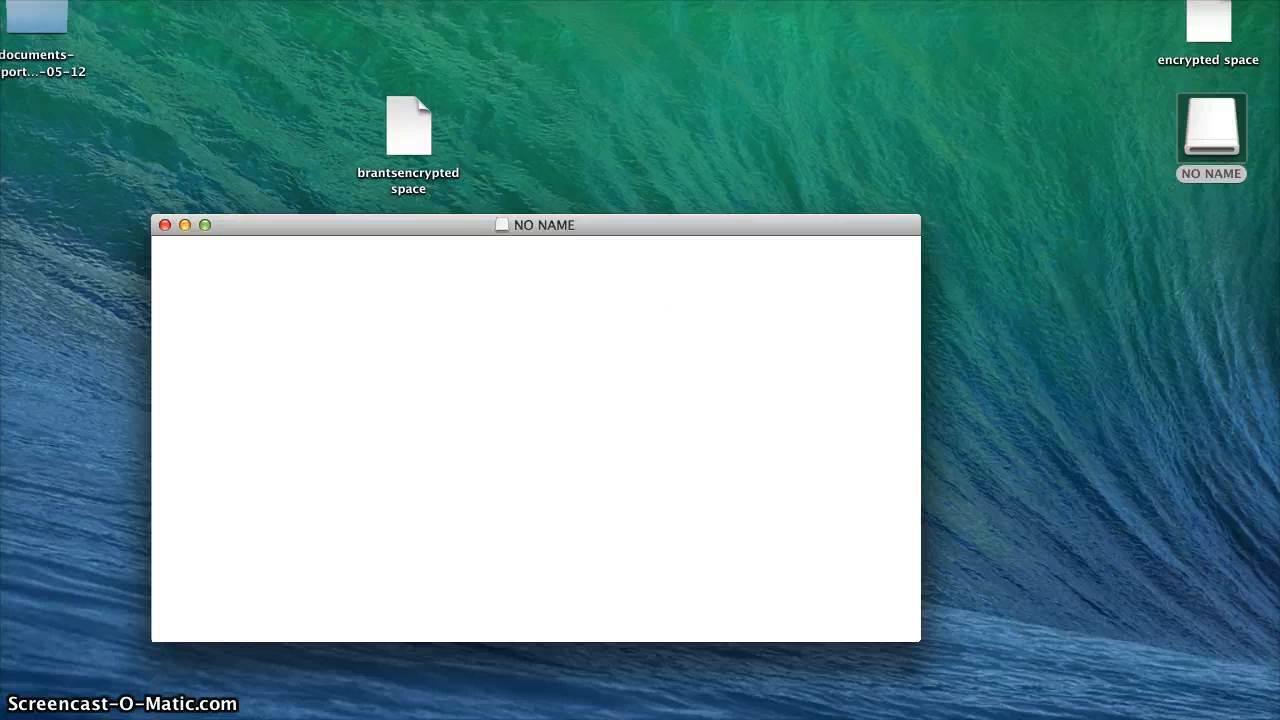
- Place the 2014-05-13 screenshot file on the desktop below the NO NAME drive and copy it into the drive's window
left_click_drag(1279, 243, 1181, 250)
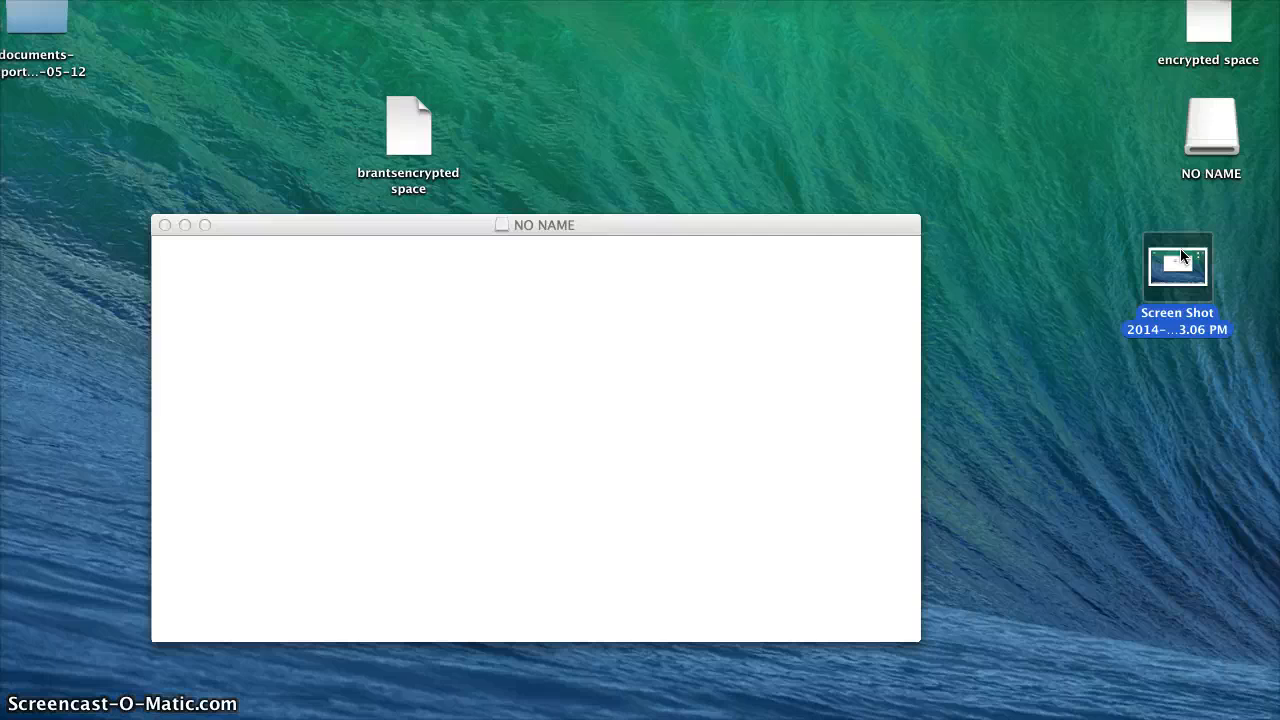
left_click_drag(1181, 250, 478, 346)
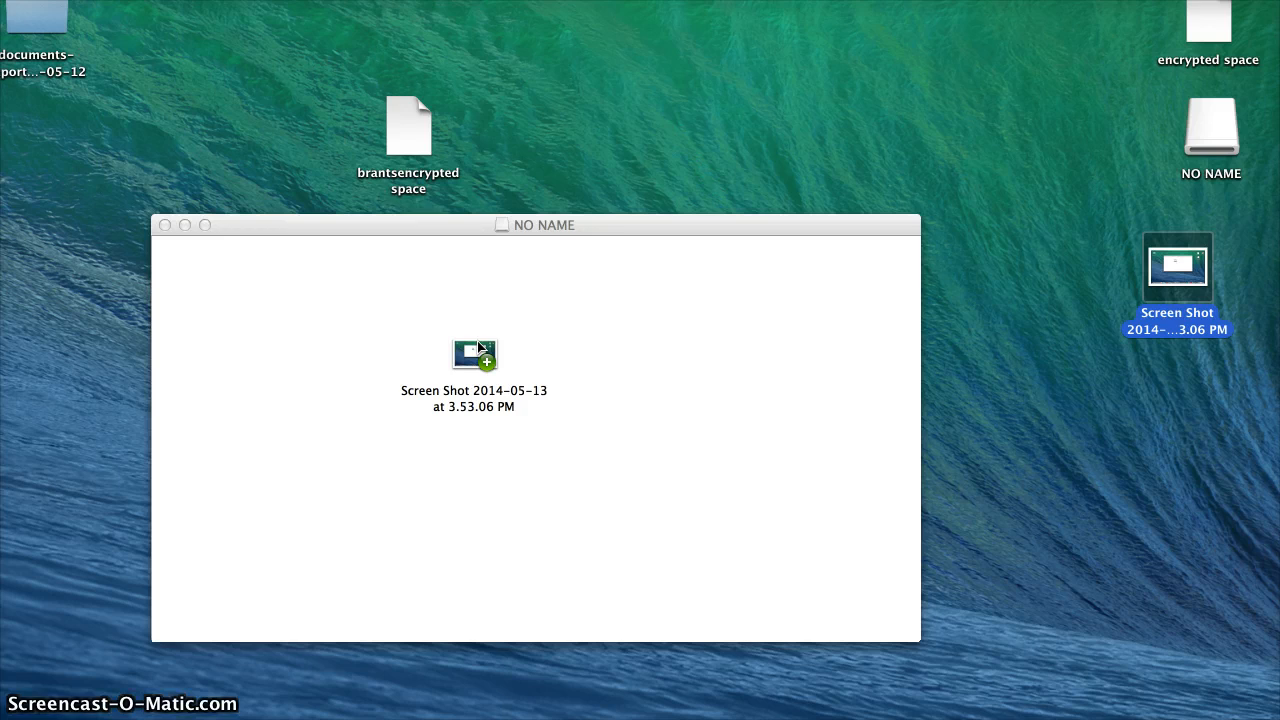
left_click(230, 368)
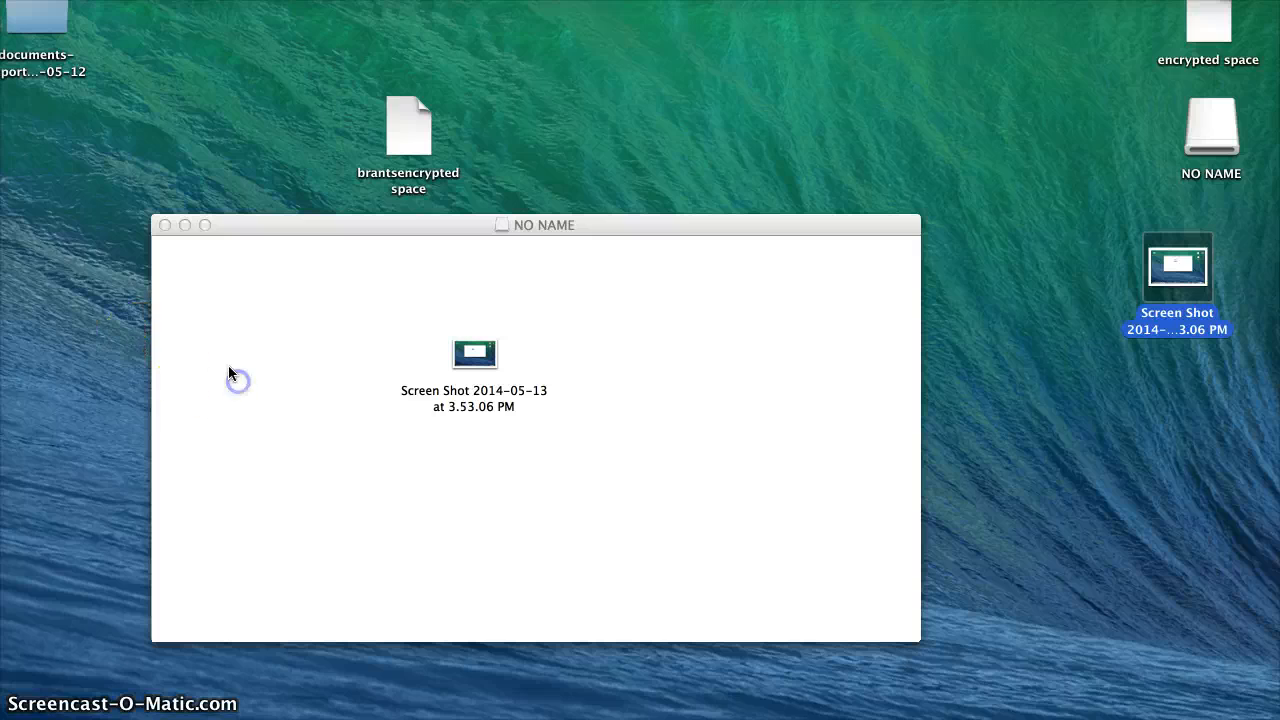
- Close and reopen the NO NAME drive to check for the copied screenshot, then close its window again
left_click(164, 228)
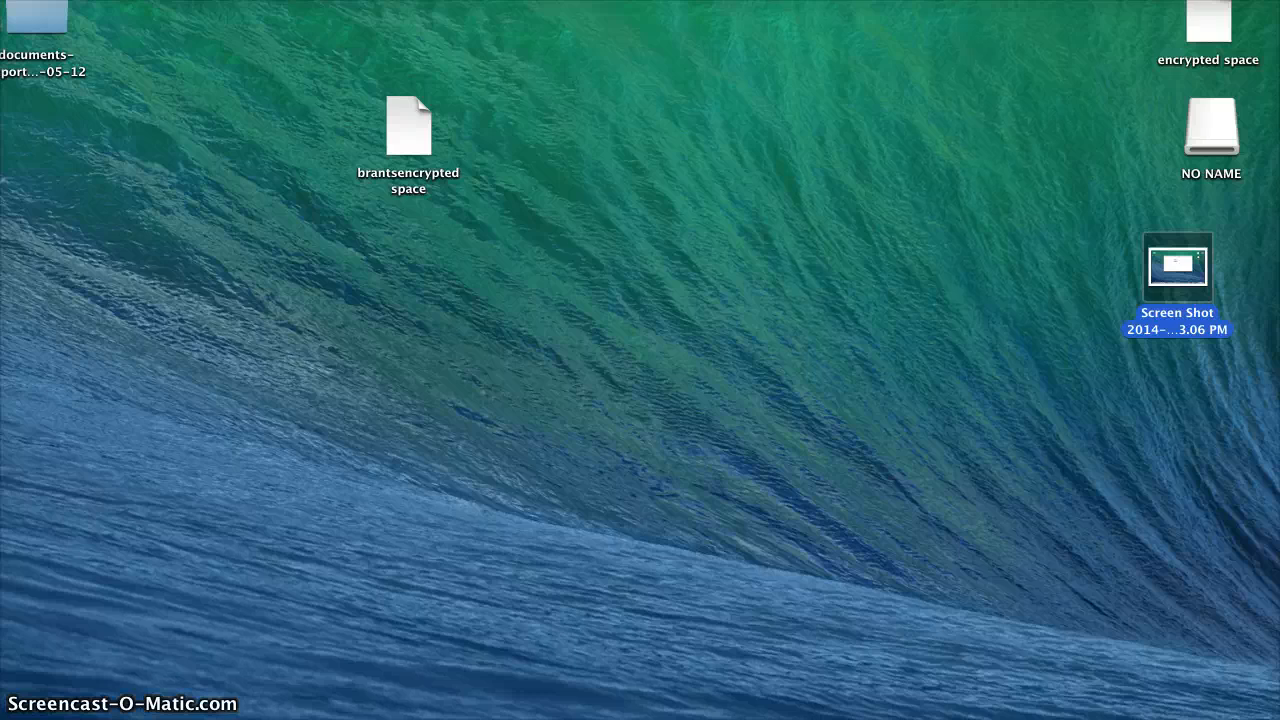
double_click(1211, 128)
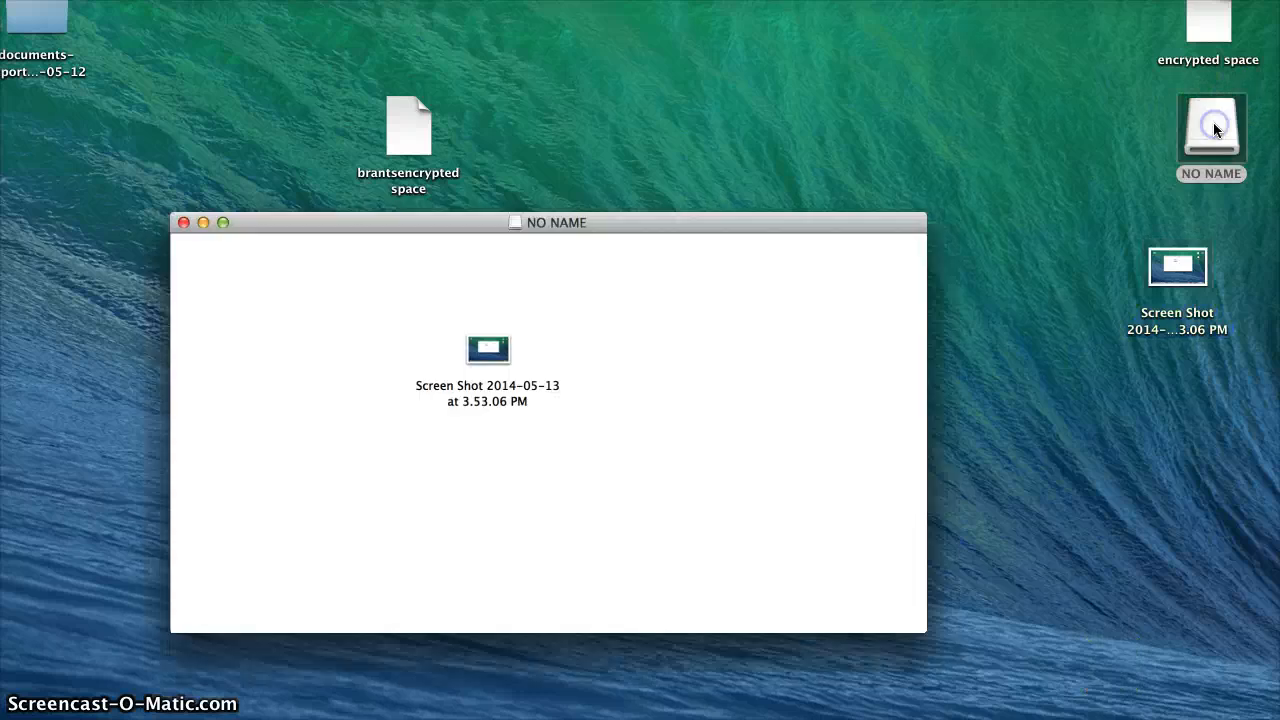
left_click(165, 225)
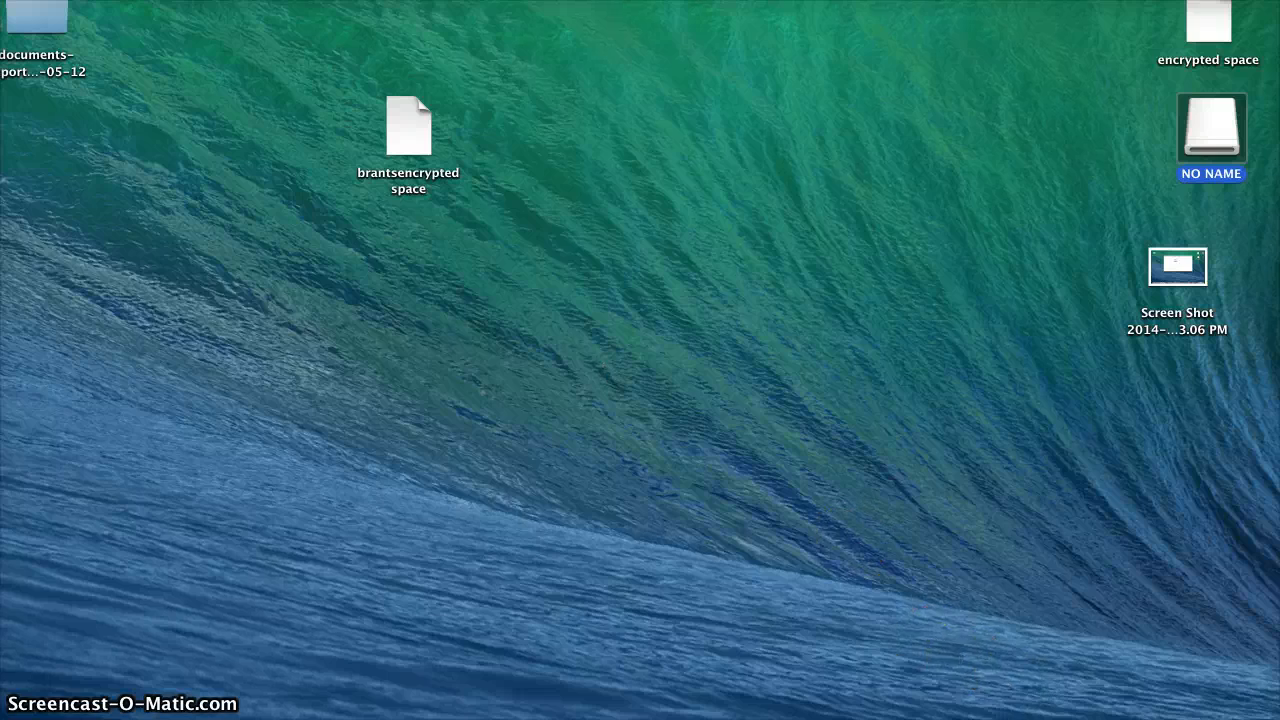
- Switch back to TrueCrypt, dismount the brantsencryptedspace volume in slot 1, and close the main window
key("super+Tab")
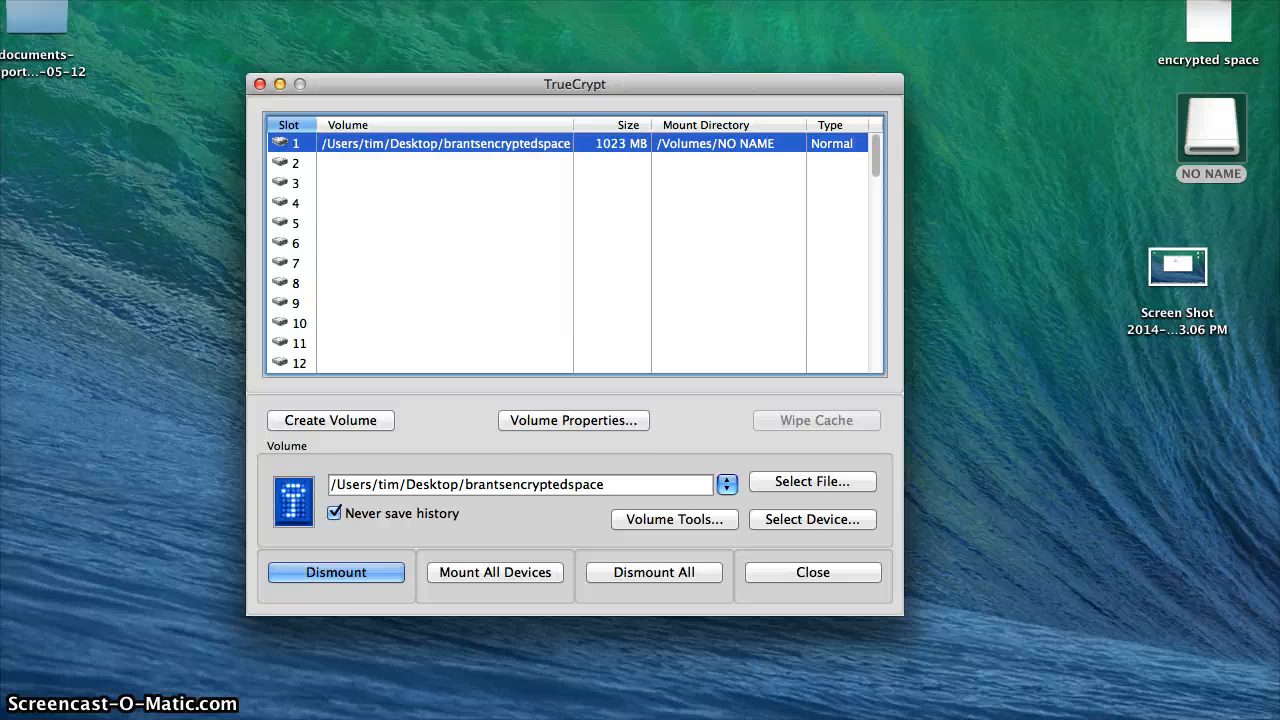
left_click(340, 576)
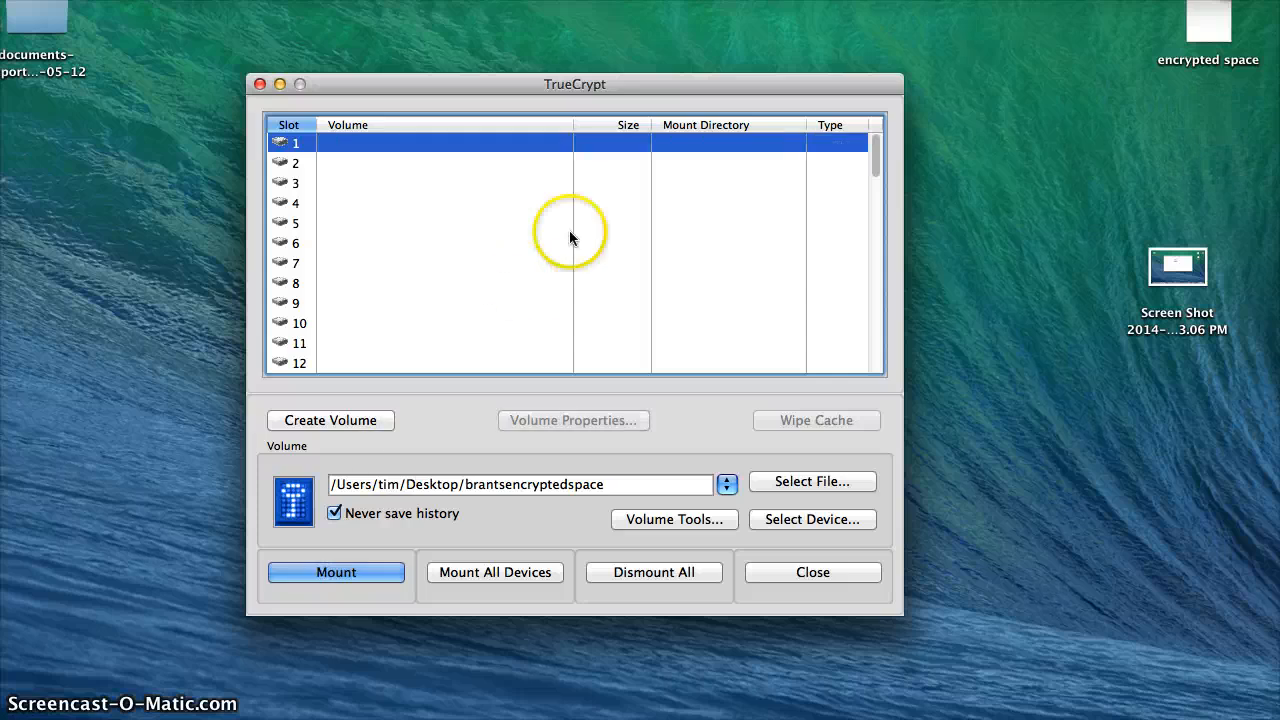
left_click(830, 571)
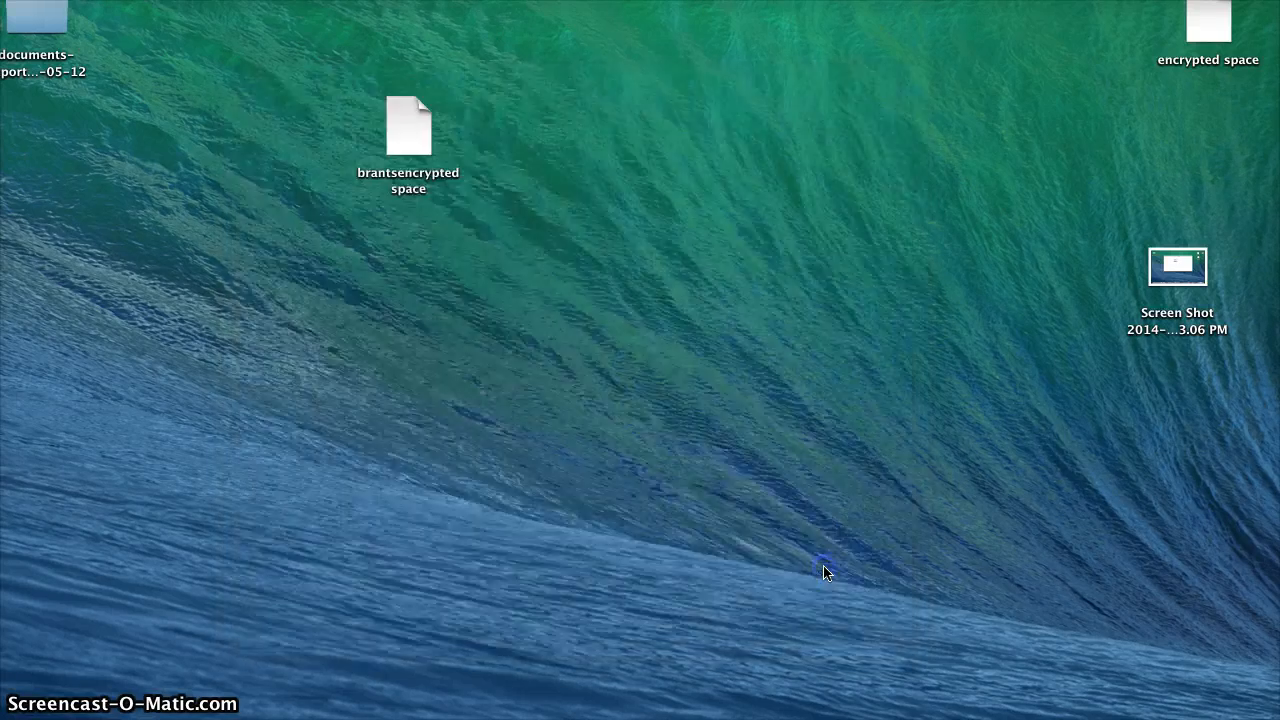